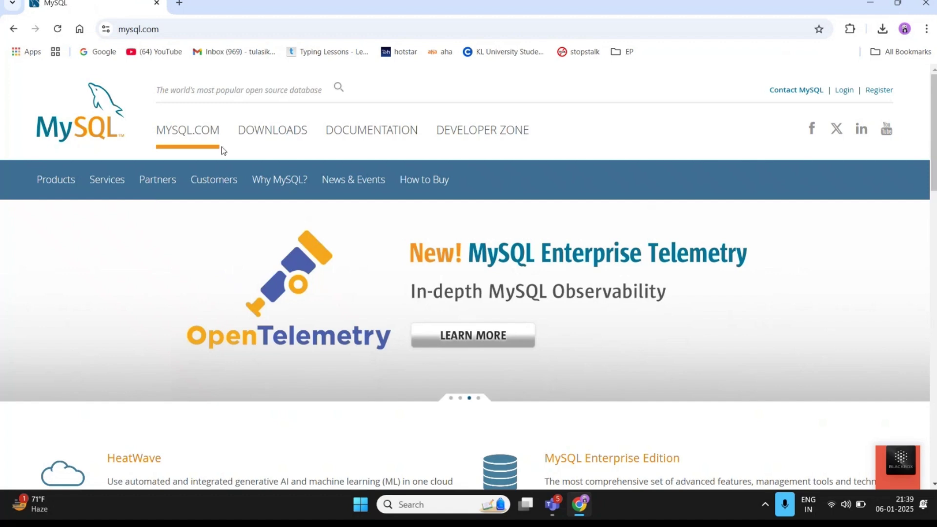
Step: Go from the MySQL Downloads section to the MySQL Community (GPL) Downloads page
click(268, 131)
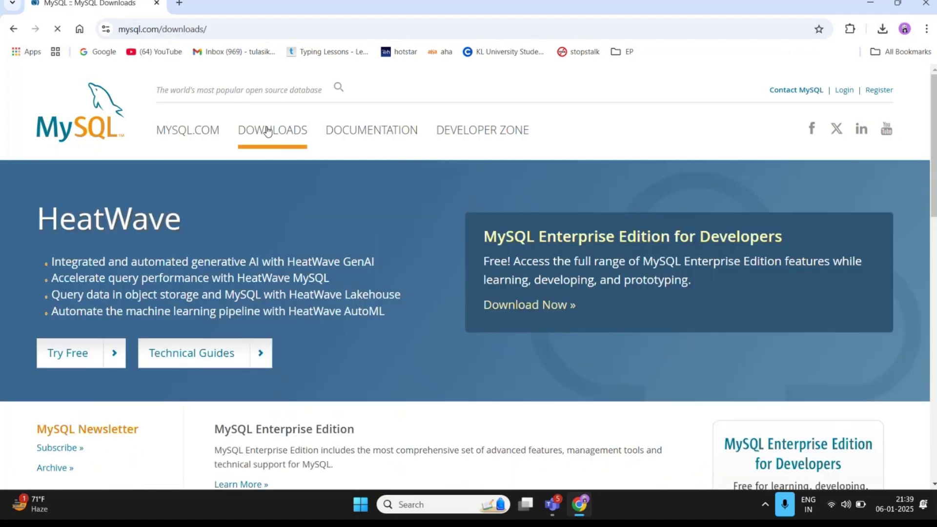
scroll(272, 184, down, 10)
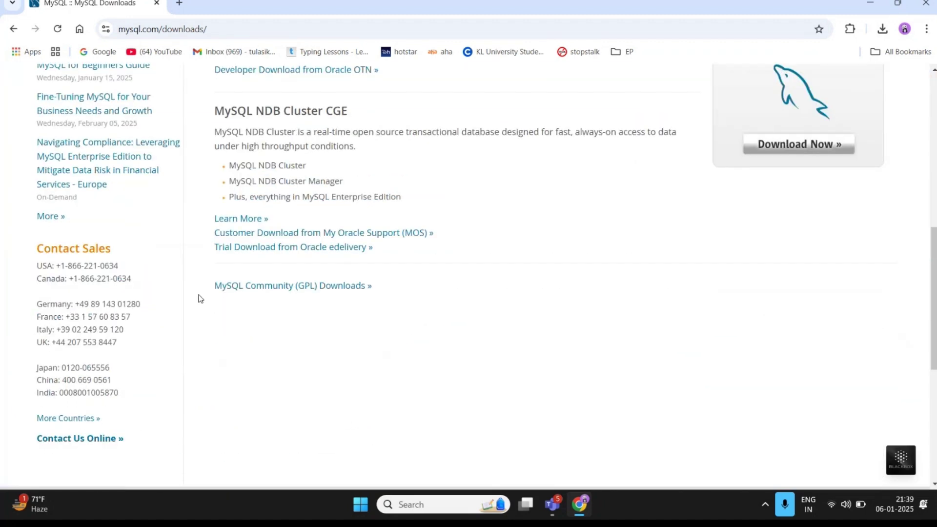
drag(200, 297, 377, 299)
click(371, 316)
click(361, 287)
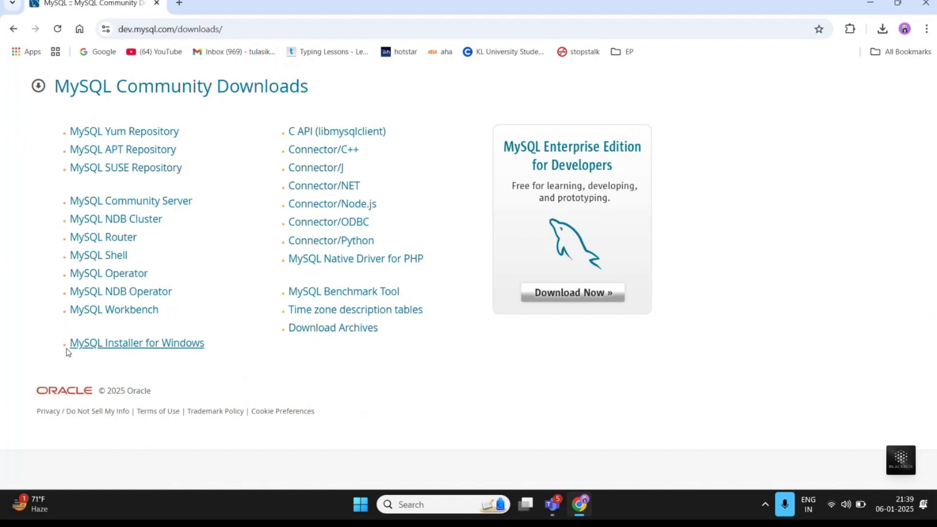
drag(69, 347, 205, 352)
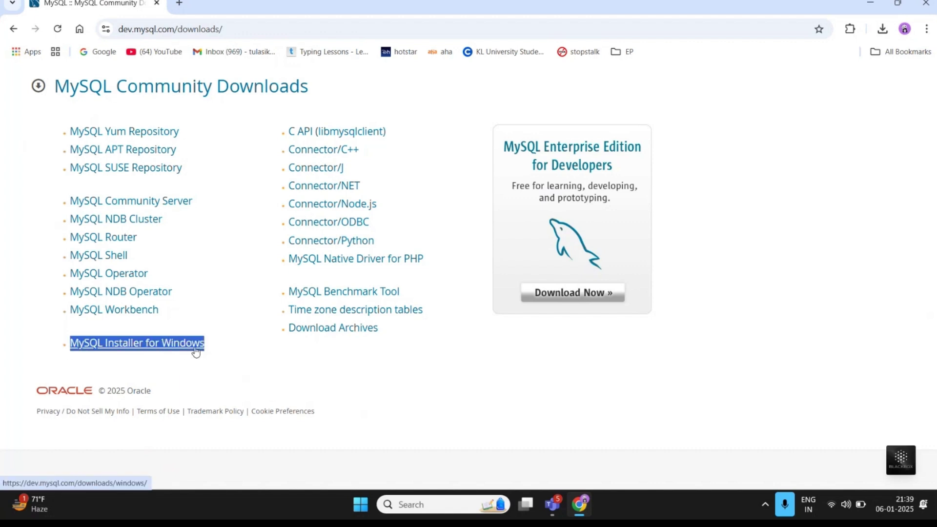
Step: Open the MySQL Installer for Windows page and choose the full 306.5M installer download
click(199, 347)
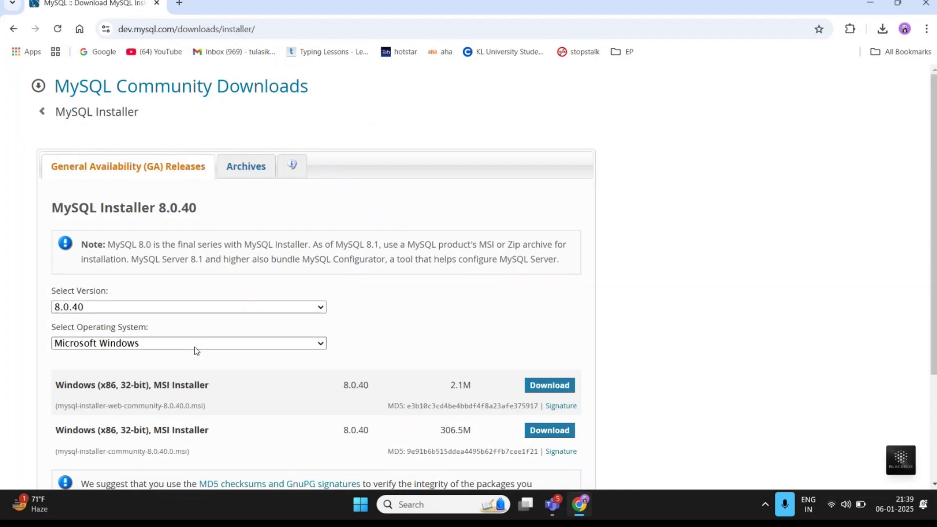
scroll(197, 350, down, 1)
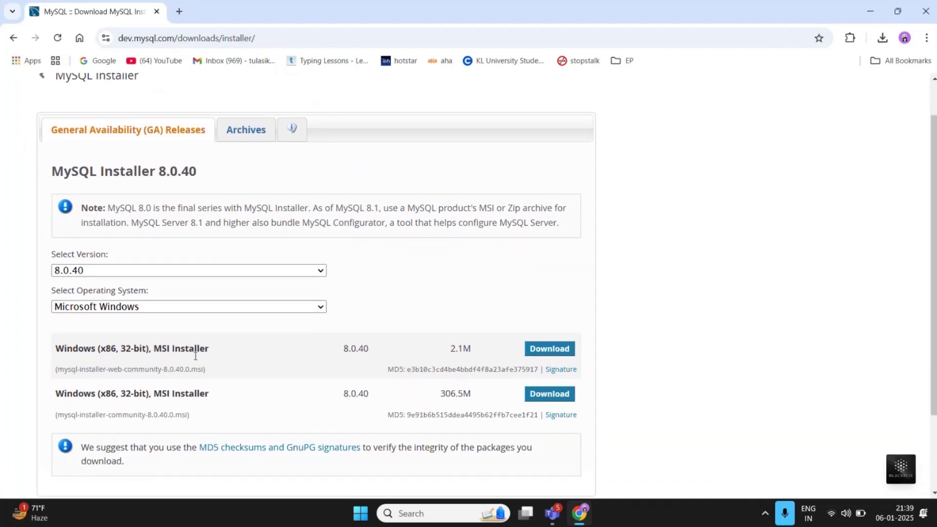
scroll(195, 356, down, 1)
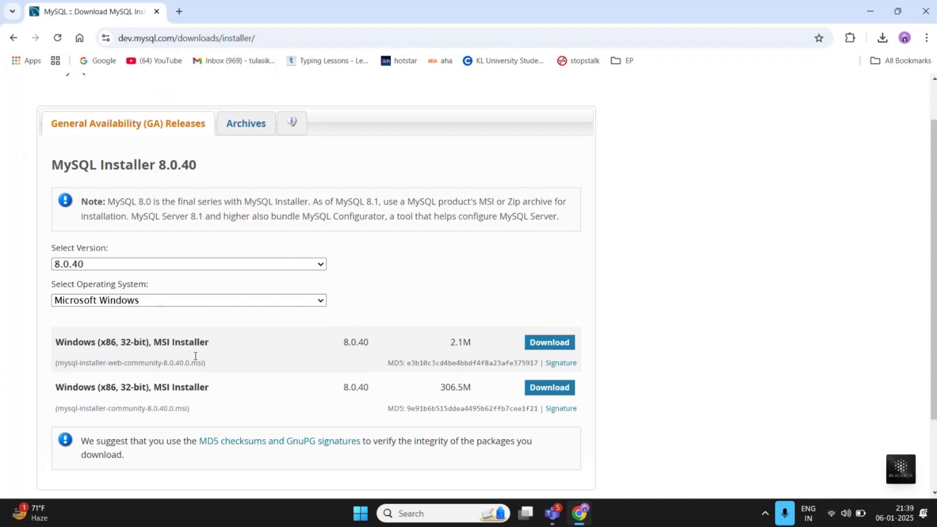
scroll(195, 356, down, 2)
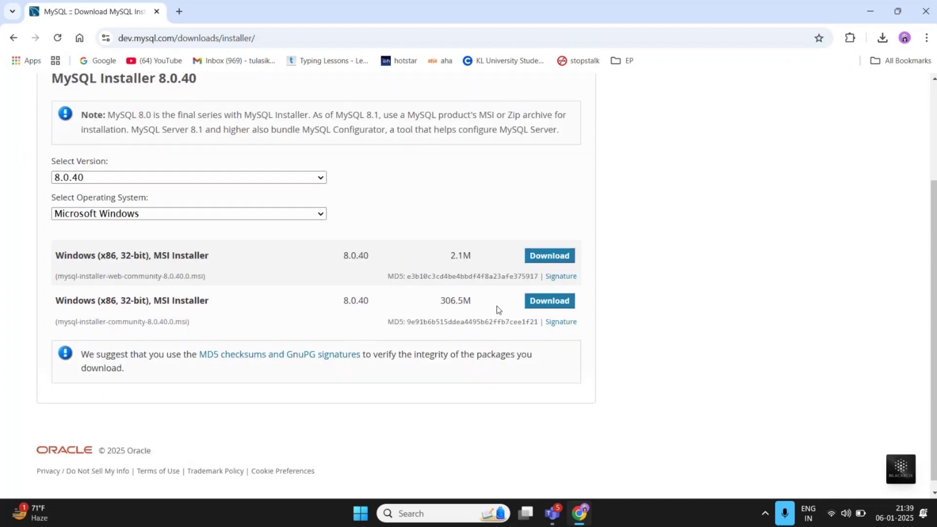
click(528, 306)
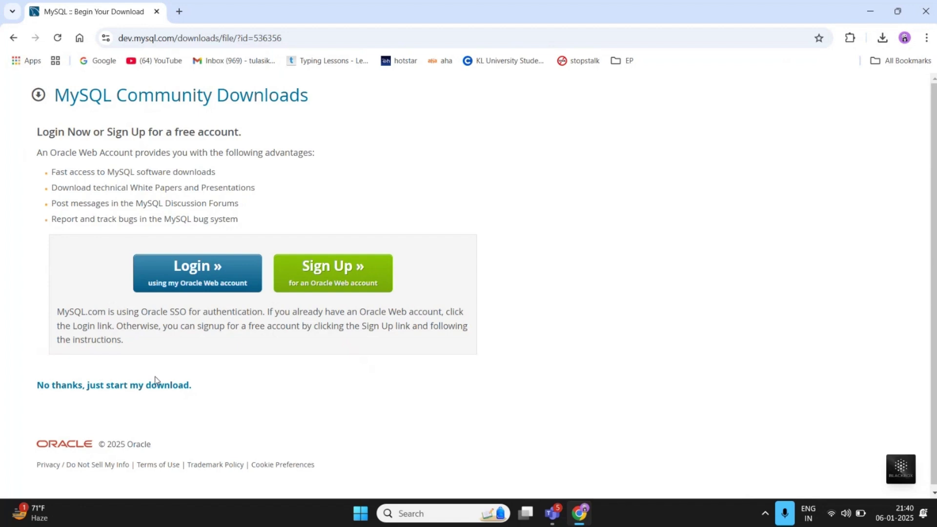
Step: Skip the Oracle account login and start downloading the installer
drag(31, 387, 205, 397)
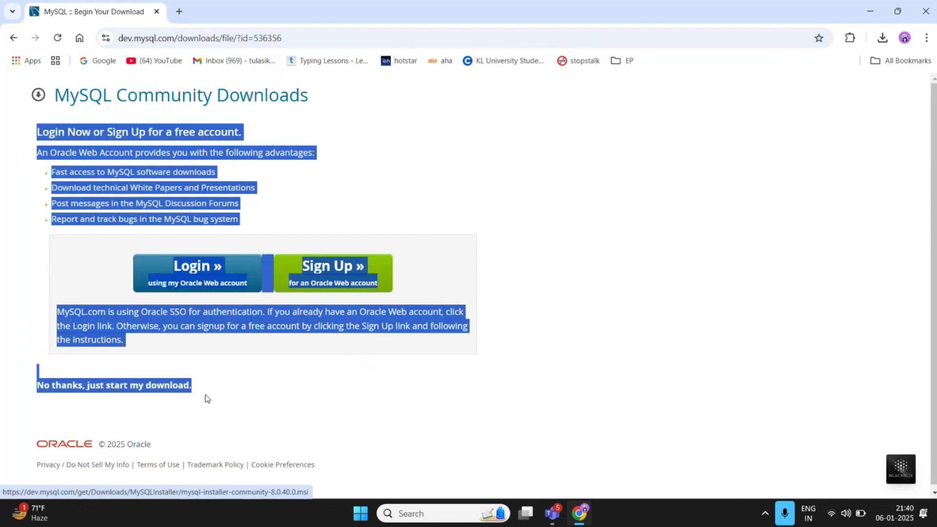
click(188, 387)
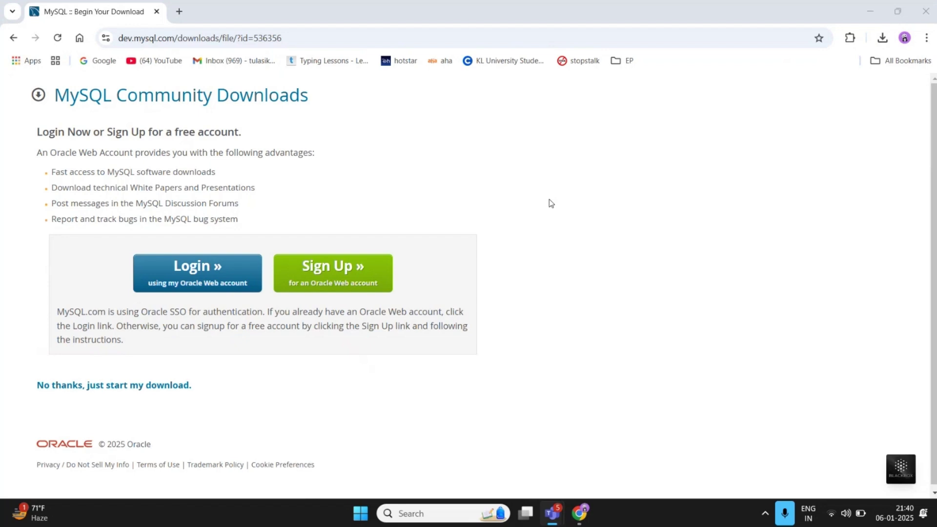
Step: Run mysql-installer-community-8.0.40.0.msi from Chrome's download history
click(179, 13)
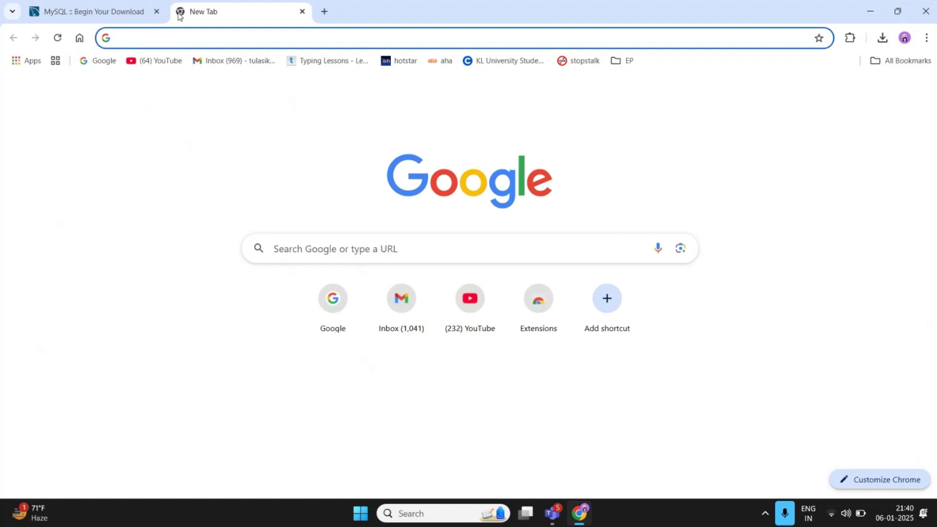
key(ctrl+j)
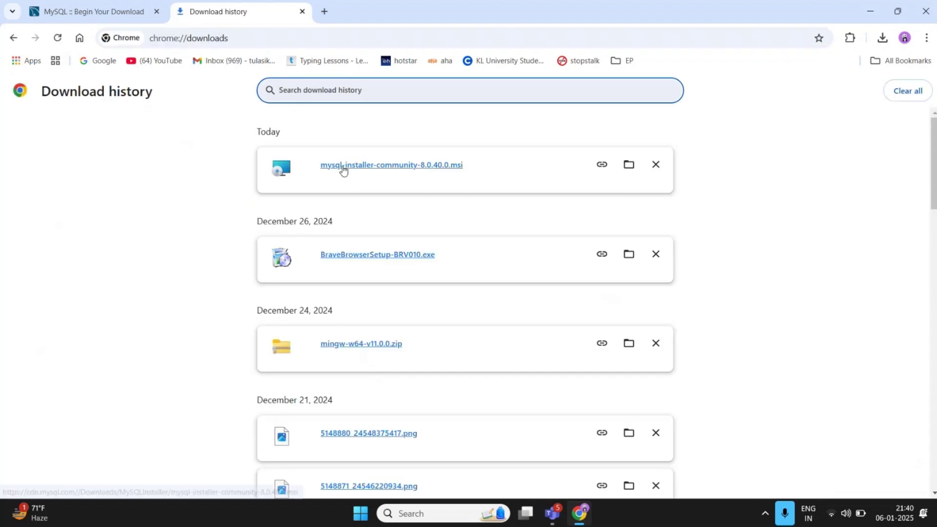
click(449, 170)
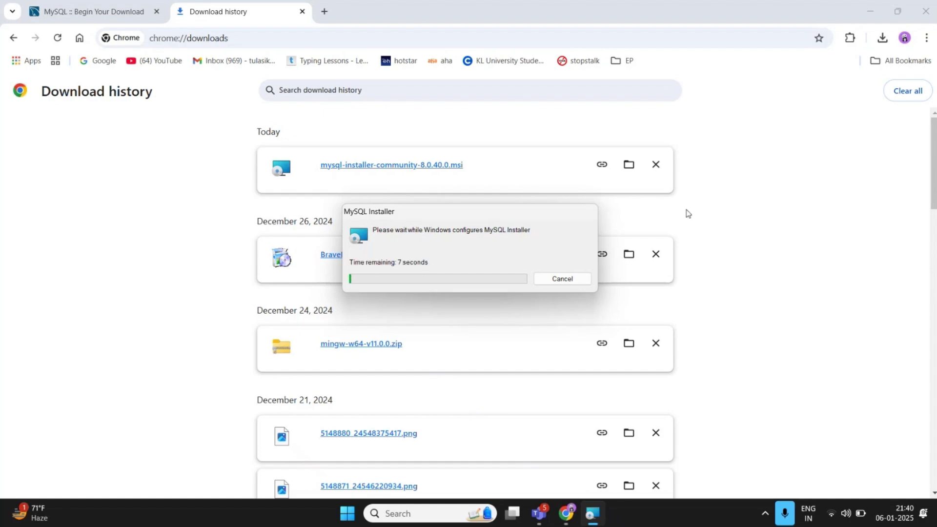
click(867, 14)
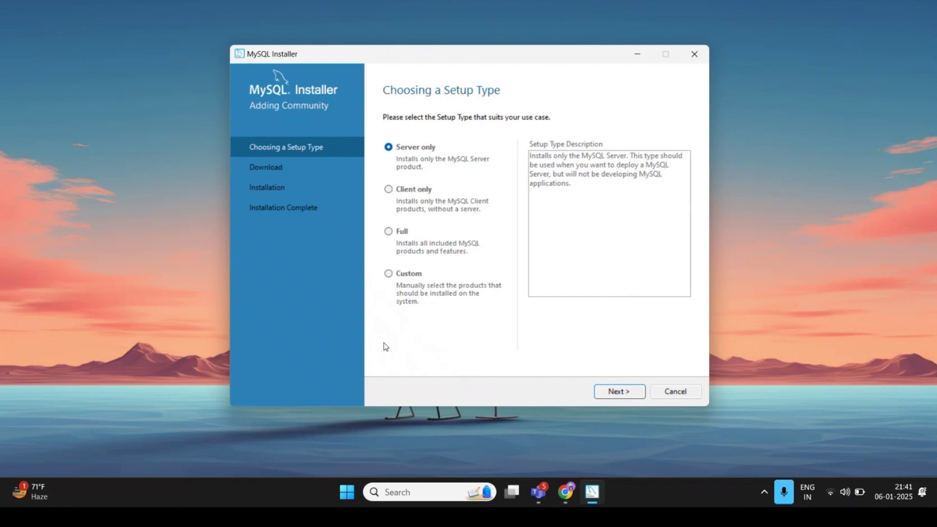
Step: Choose the Custom setup type and continue to product selection
click(401, 284)
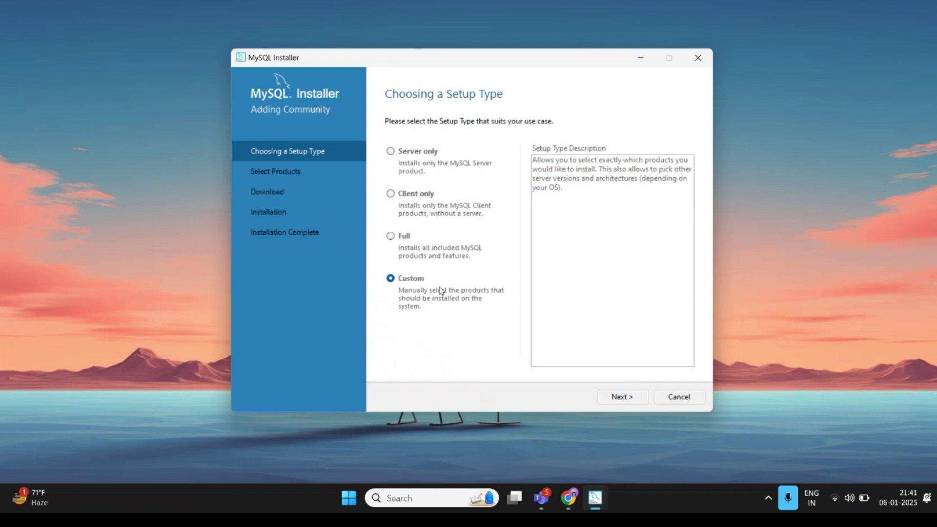
click(609, 398)
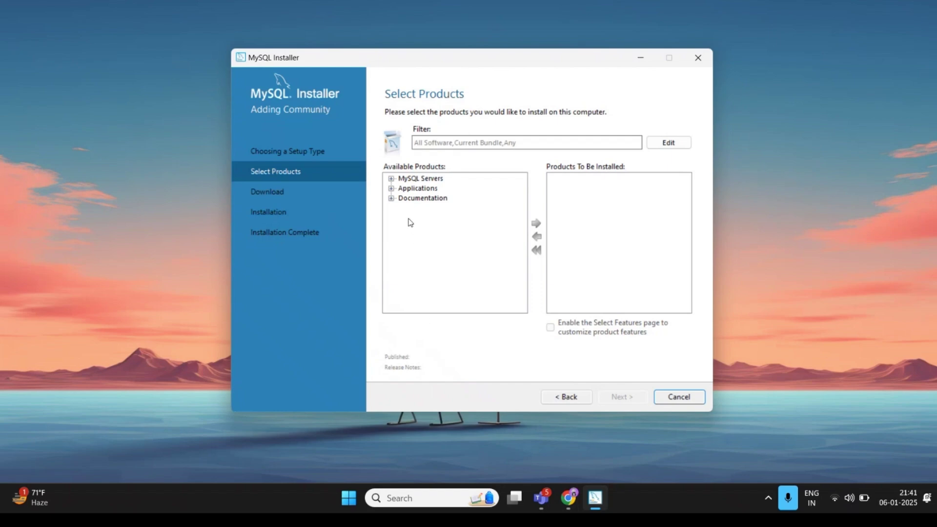
Step: Queue MySQL Server 8.0.40 X64 for installation
click(391, 178)
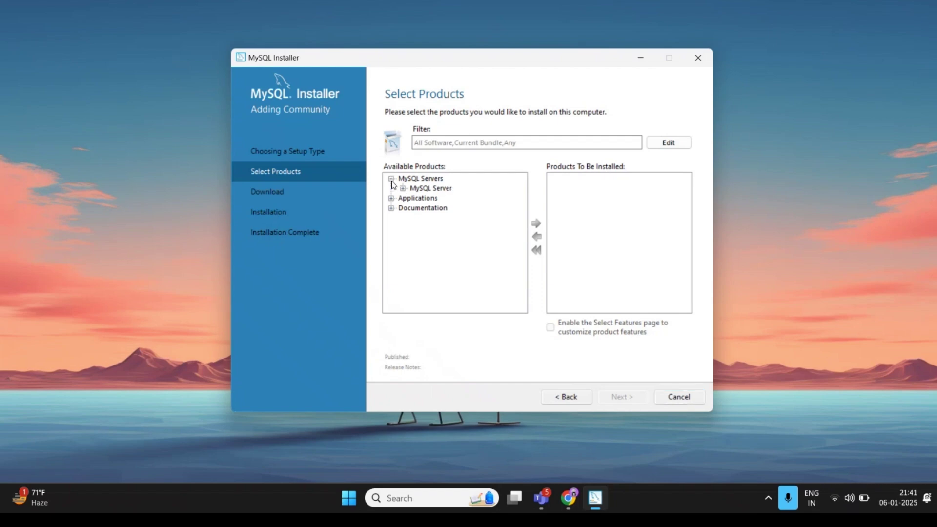
click(402, 189)
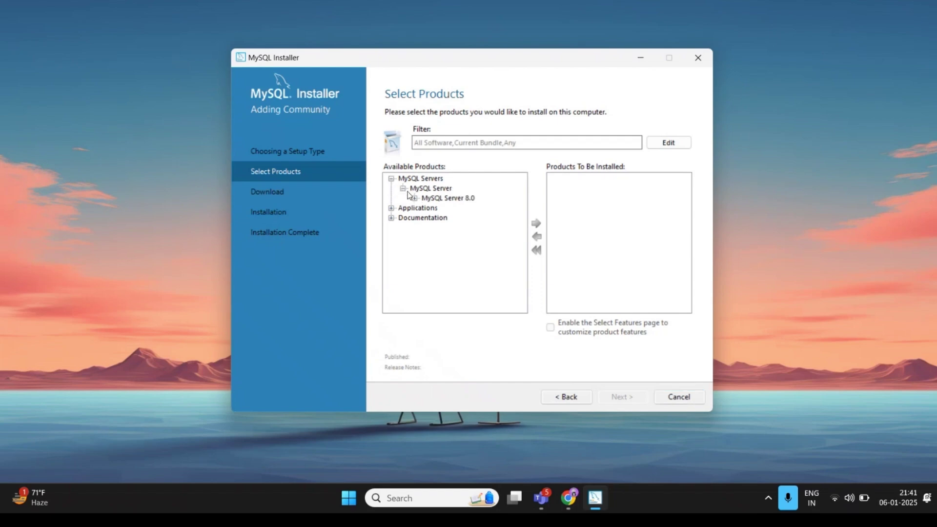
click(414, 198)
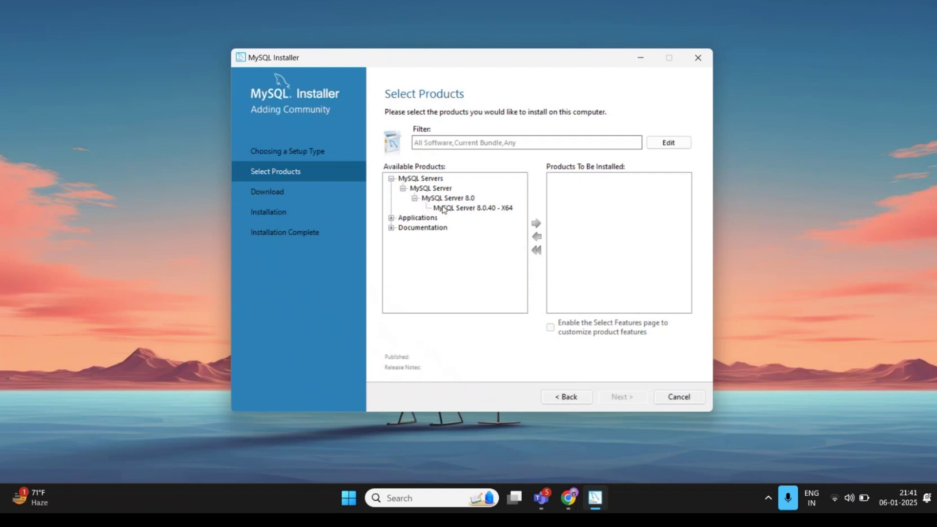
click(477, 210)
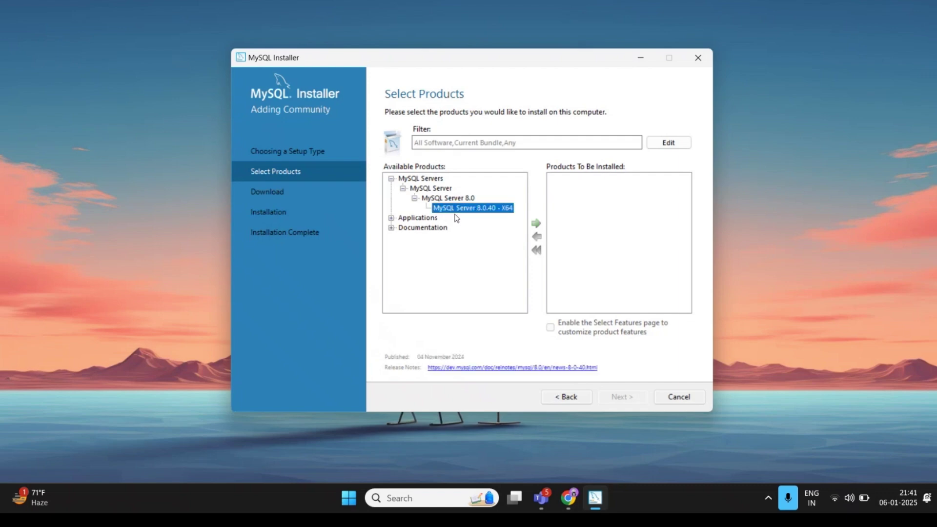
click(537, 226)
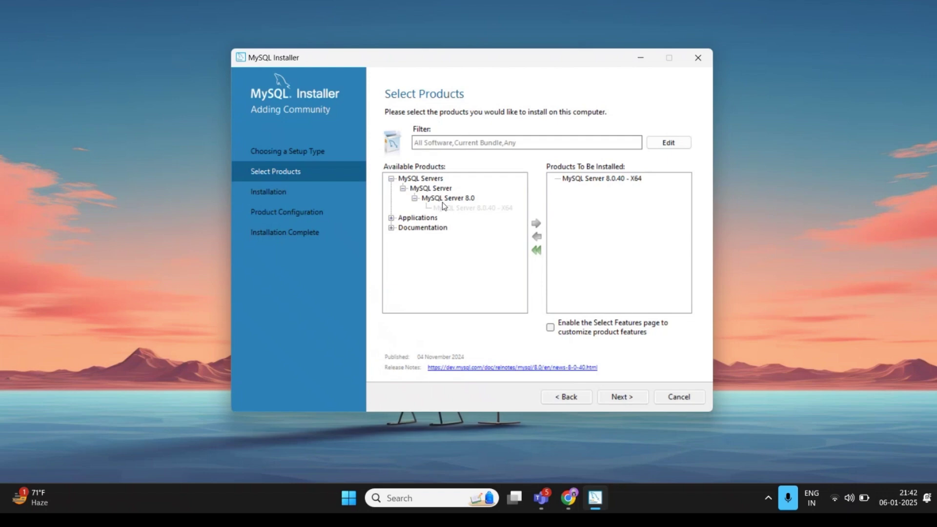
Step: Add MySQL Workbench 8.0.40 X64 from Applications to the install list
click(391, 219)
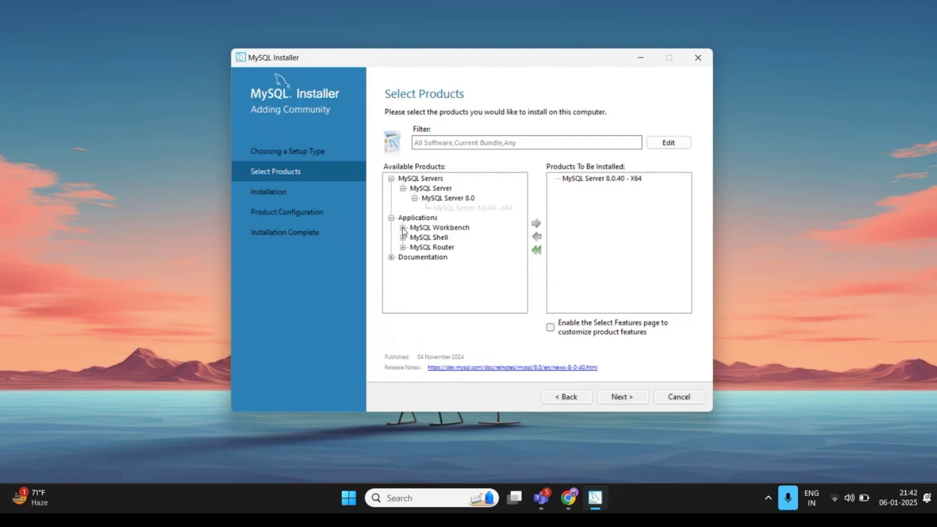
click(402, 227)
click(414, 237)
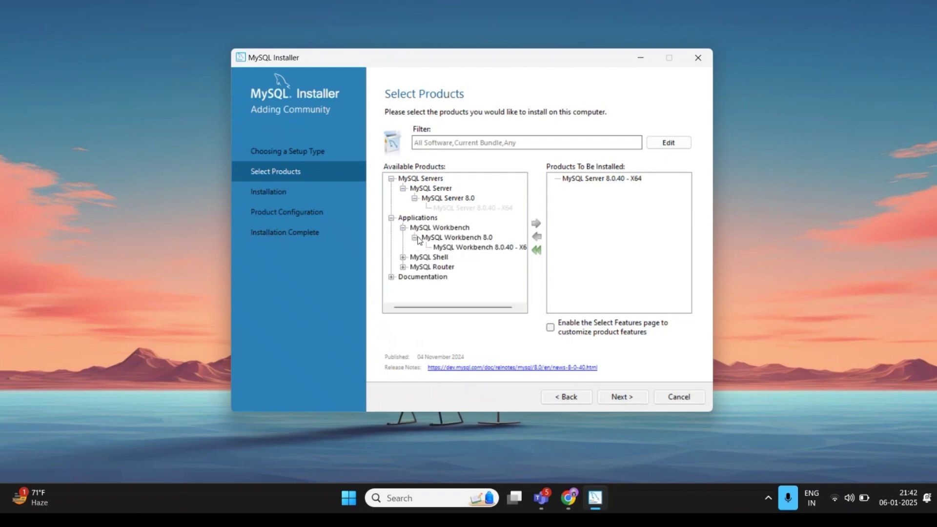
click(447, 249)
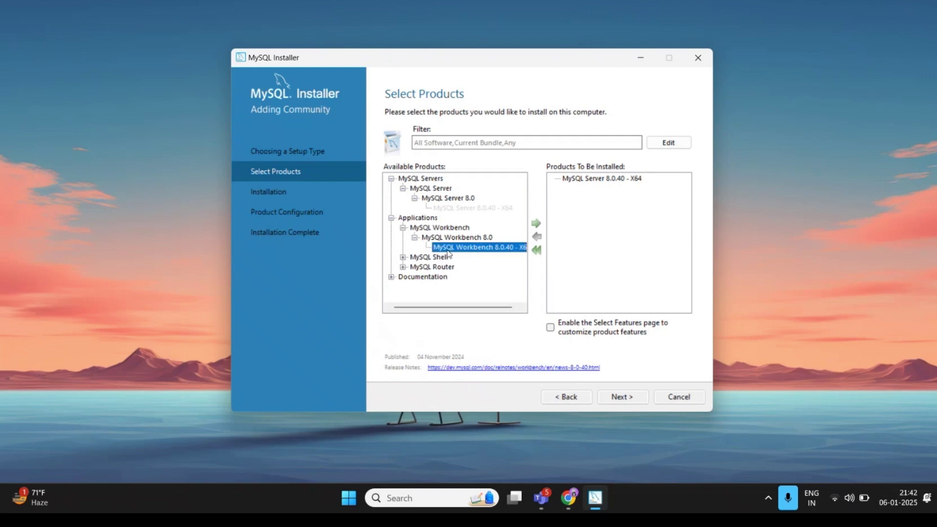
click(535, 225)
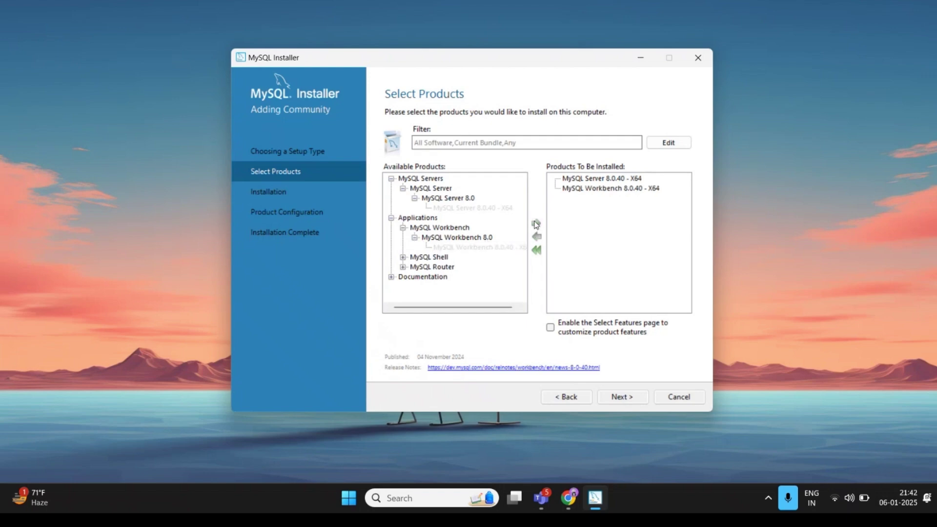
Step: Add MySQL Shell 8.0.40 X64 to the install list and continue
click(443, 258)
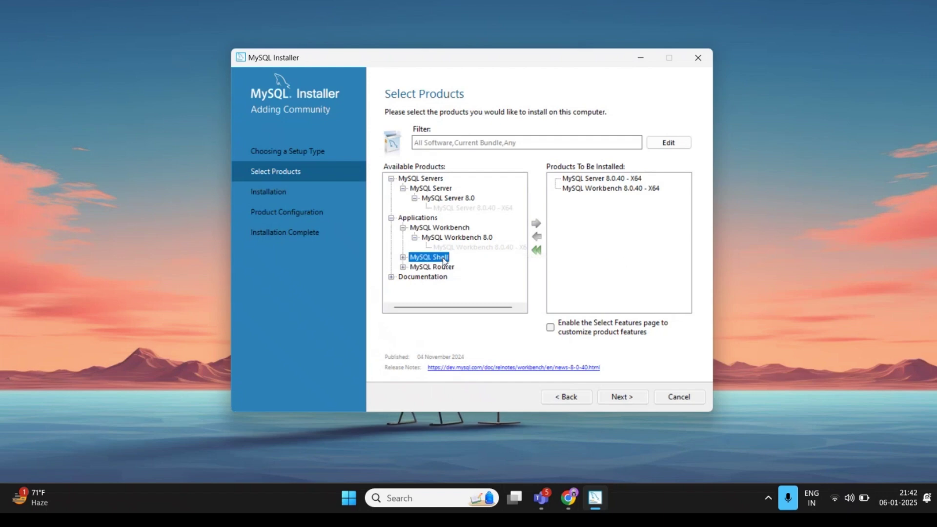
click(403, 258)
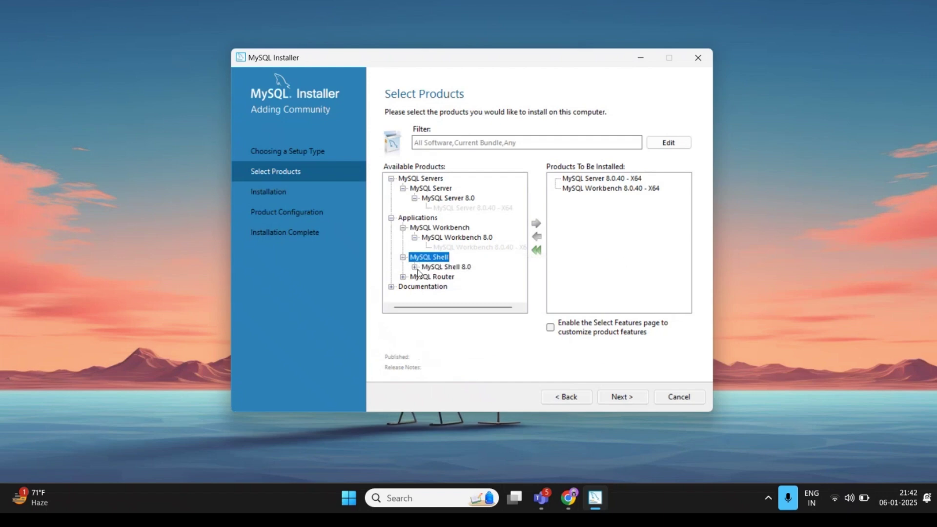
click(415, 267)
click(440, 280)
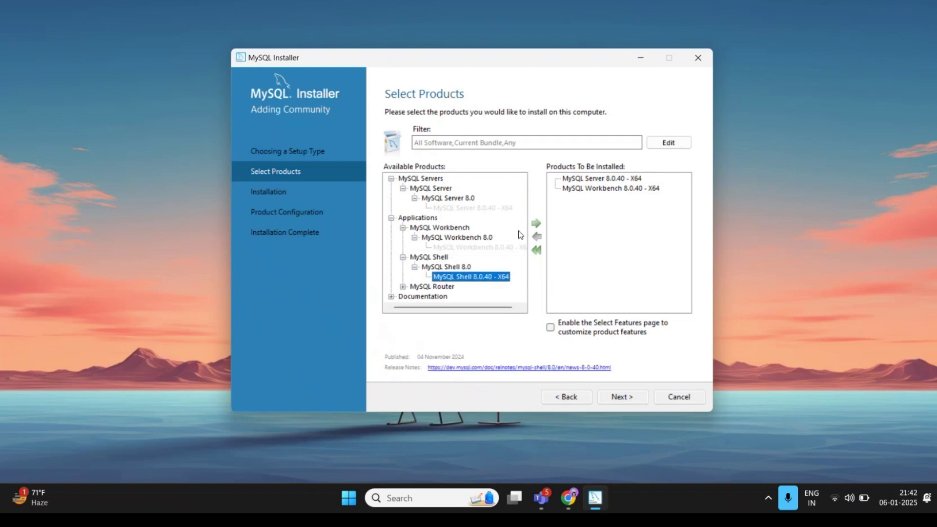
click(535, 226)
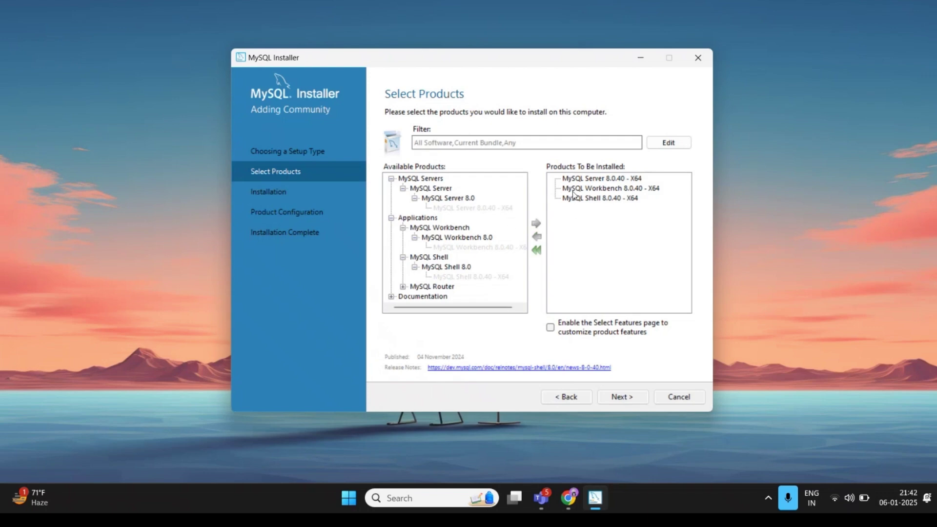
click(630, 399)
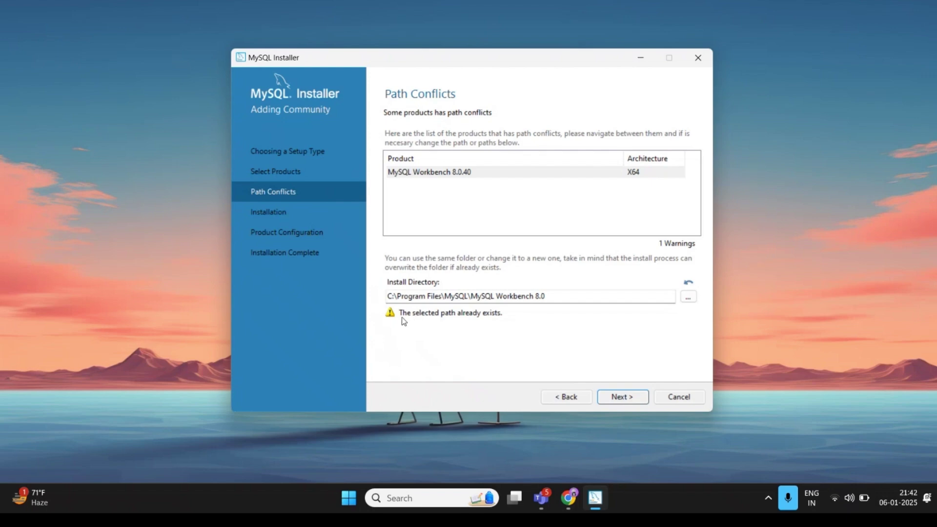
Step: Accept the Workbench path-conflict warning and proceed to the Installation step
click(615, 399)
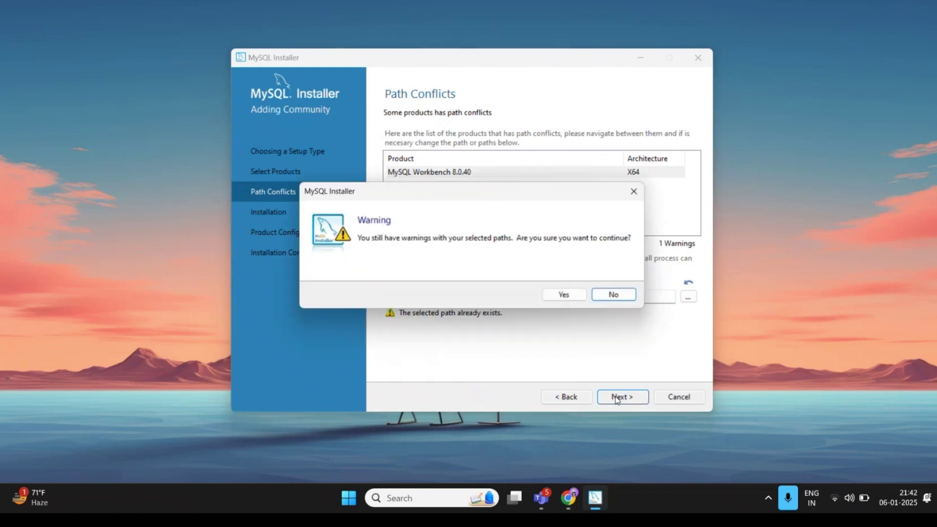
click(568, 296)
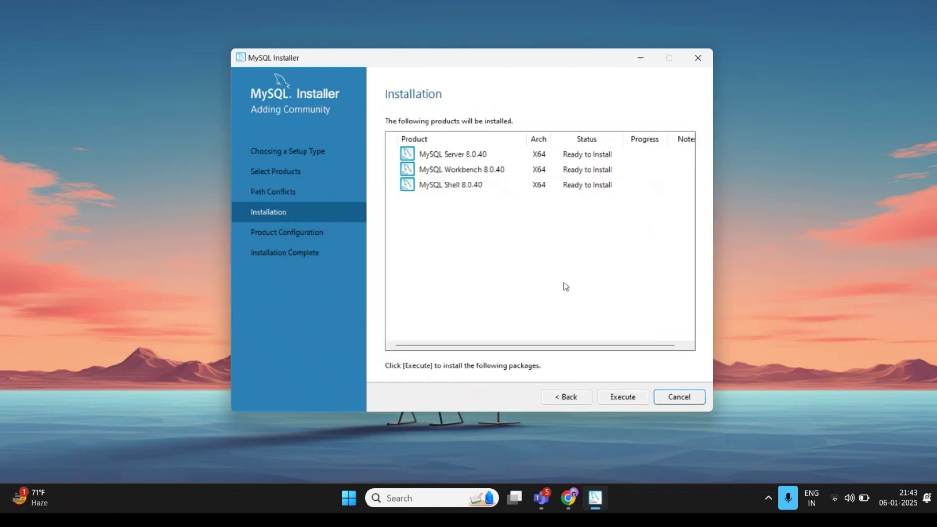
Step: Install Server, Workbench and Shell 8.0.40, then move on to Product Configuration
click(607, 399)
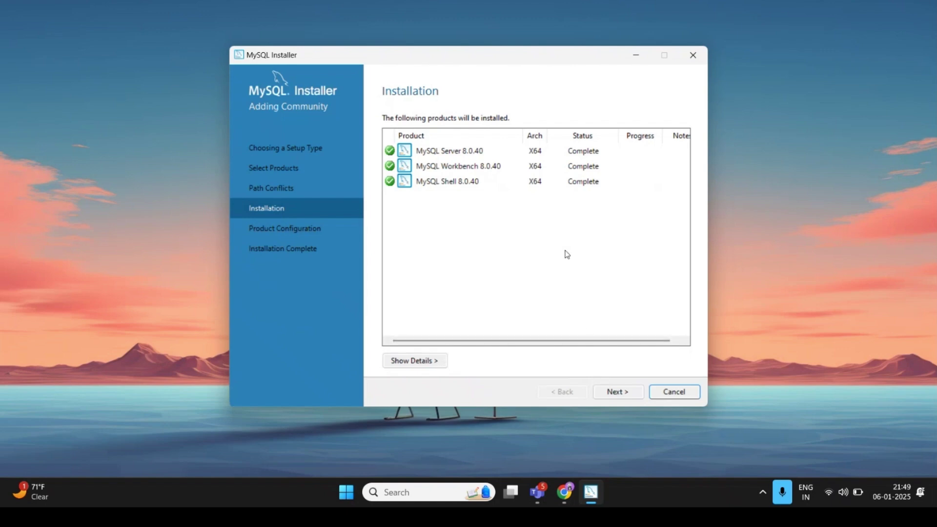
click(606, 394)
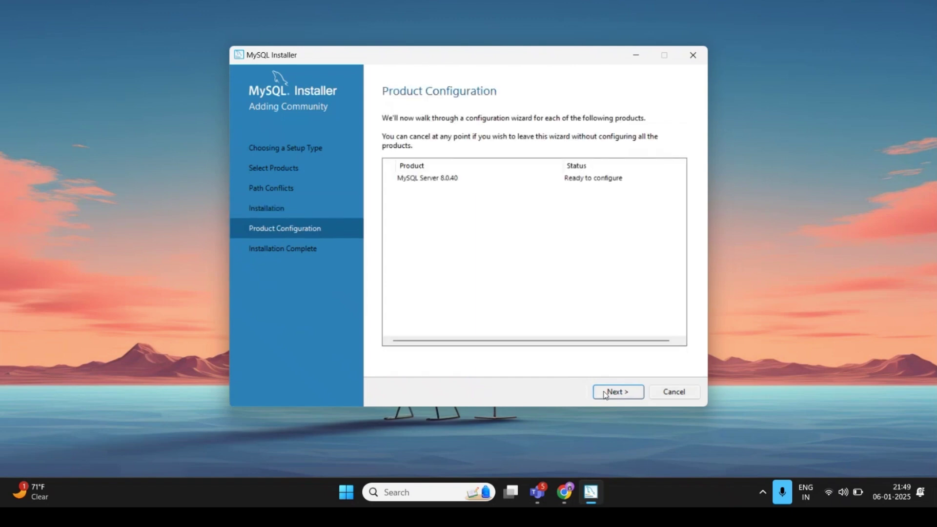
Step: Keep Development Computer type, port 3306 and strong password encryption for MySQL Server 8.0.40
click(604, 392)
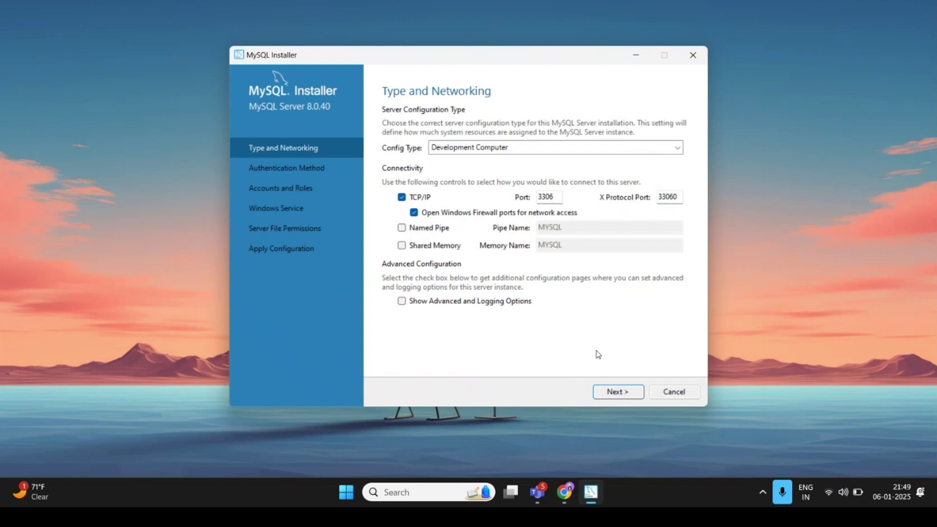
click(614, 390)
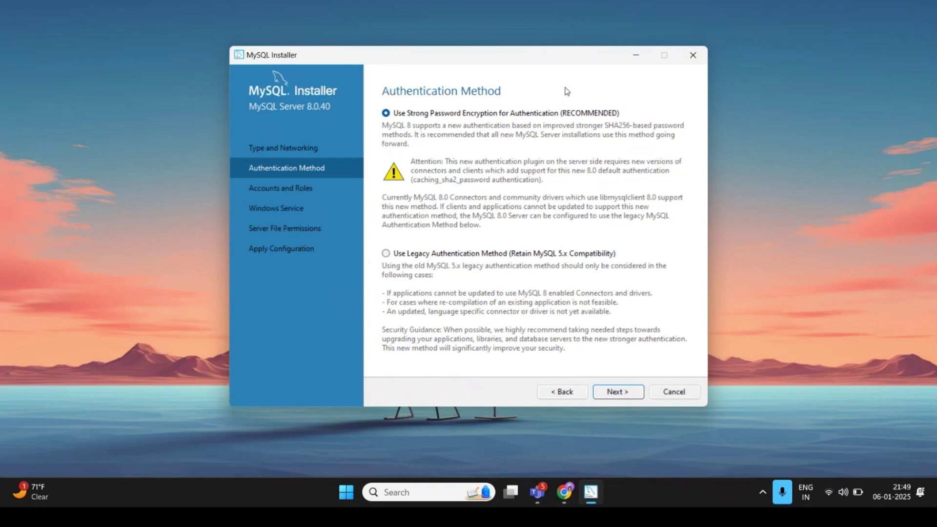
click(622, 392)
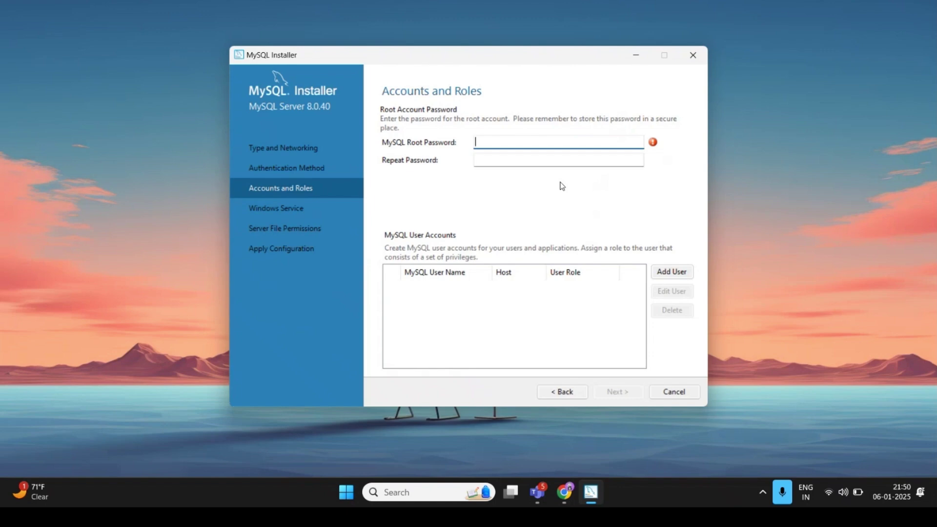
Step: Enter the root account password and repeat it in the confirmation field
text(root)
click(611, 160)
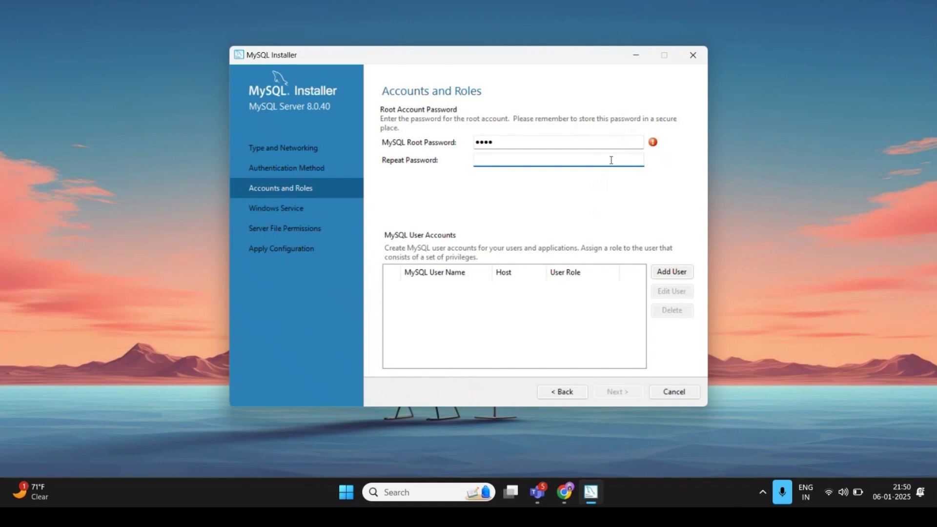
text(root)
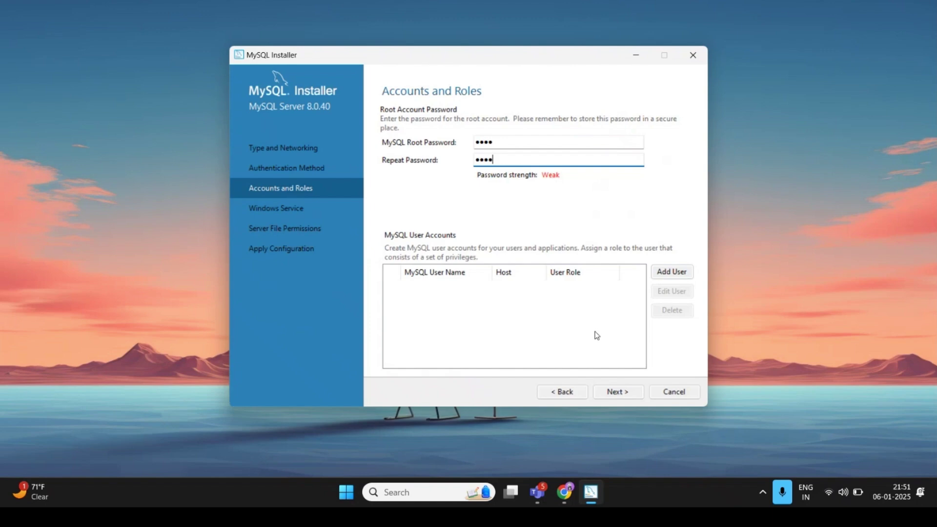
Step: Keep the default MySQL80 Windows service and full-access file permissions to reach Apply Configuration
click(617, 394)
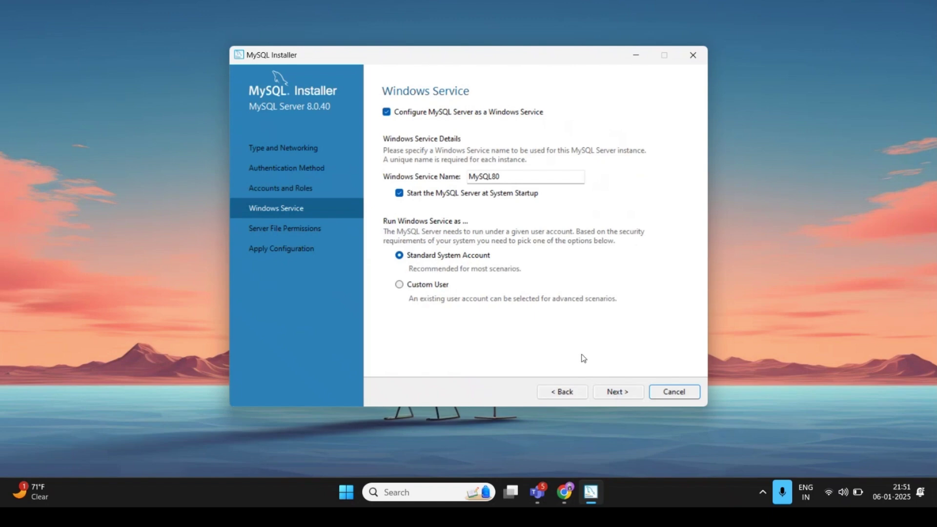
click(618, 392)
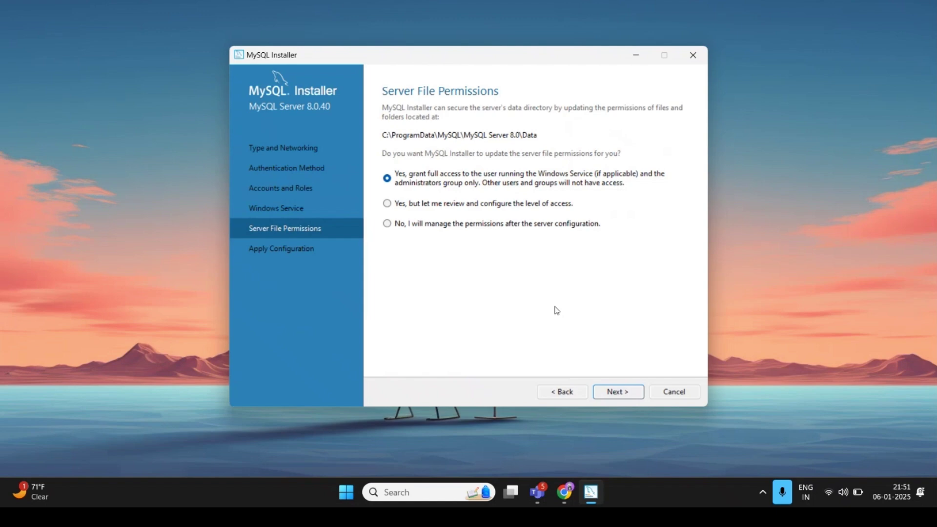
click(605, 390)
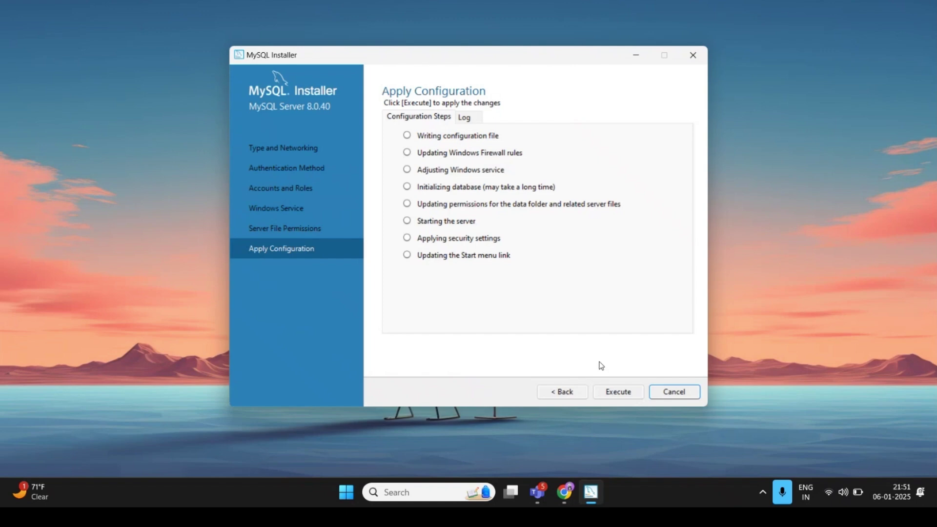
Step: Execute the eight configuration steps for MySQL Server 8.0.40, then finish and continue to the summary
click(604, 391)
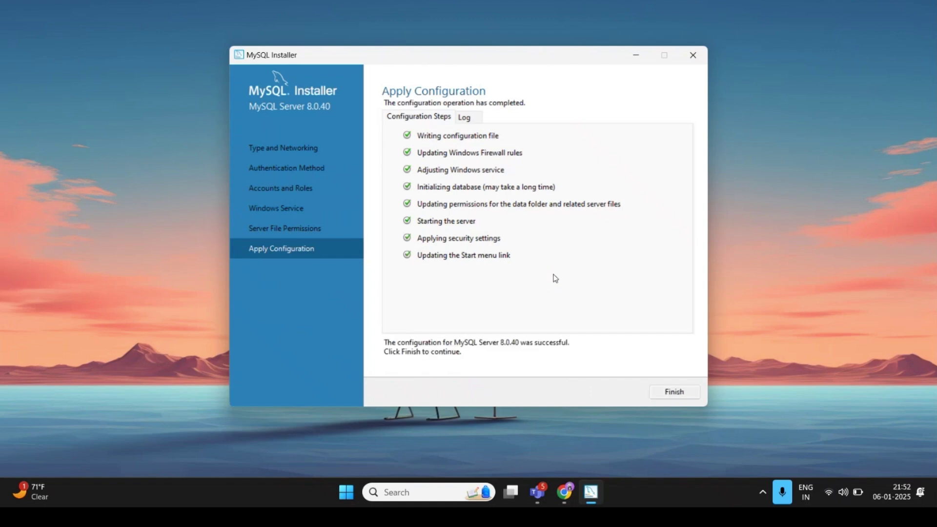
click(662, 389)
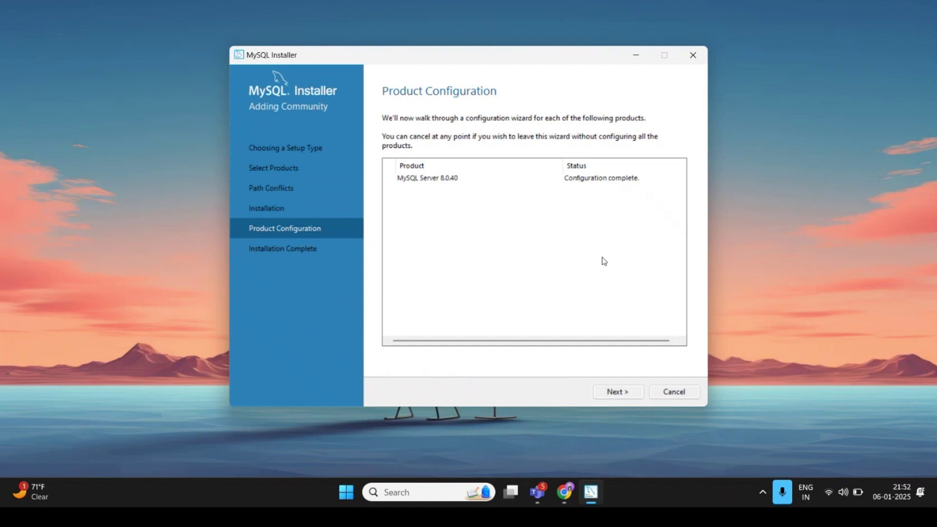
click(617, 391)
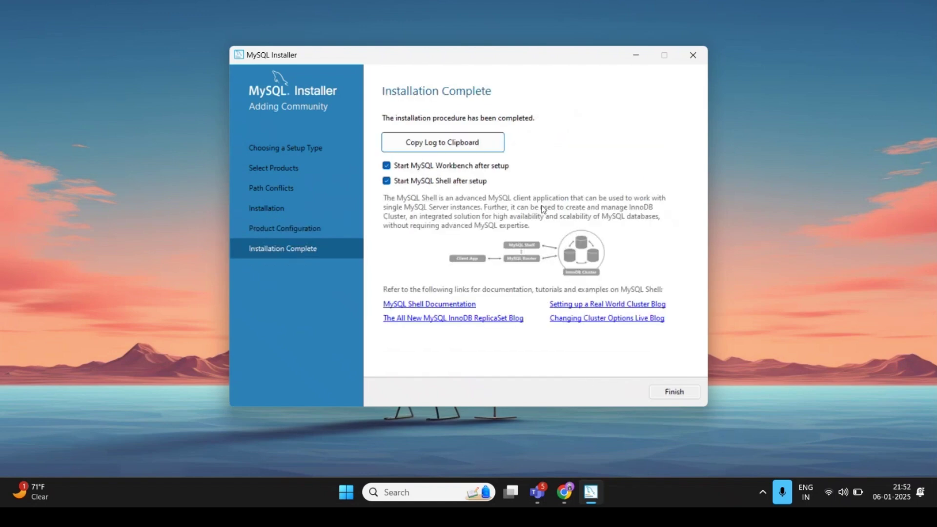
Step: Copy the installation log, finish the installer, and close the MySQL Workbench window
click(492, 146)
click(665, 393)
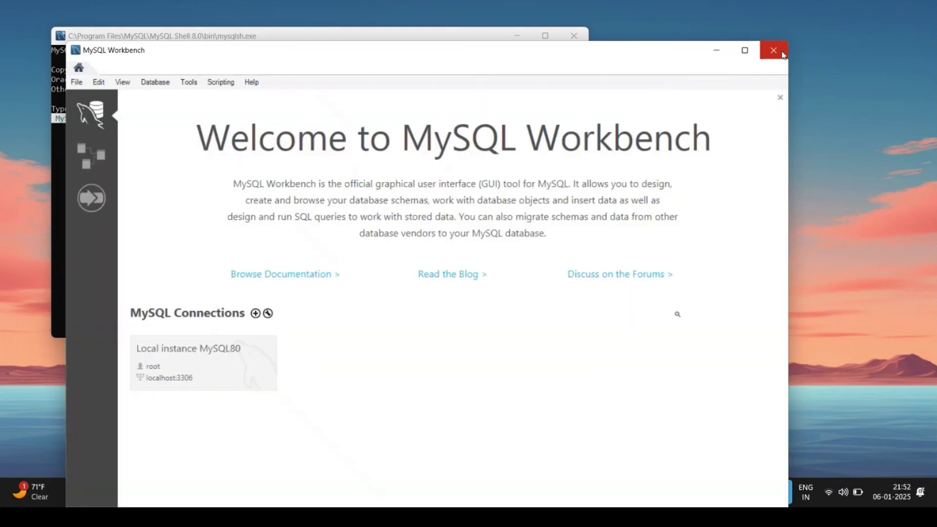
click(782, 53)
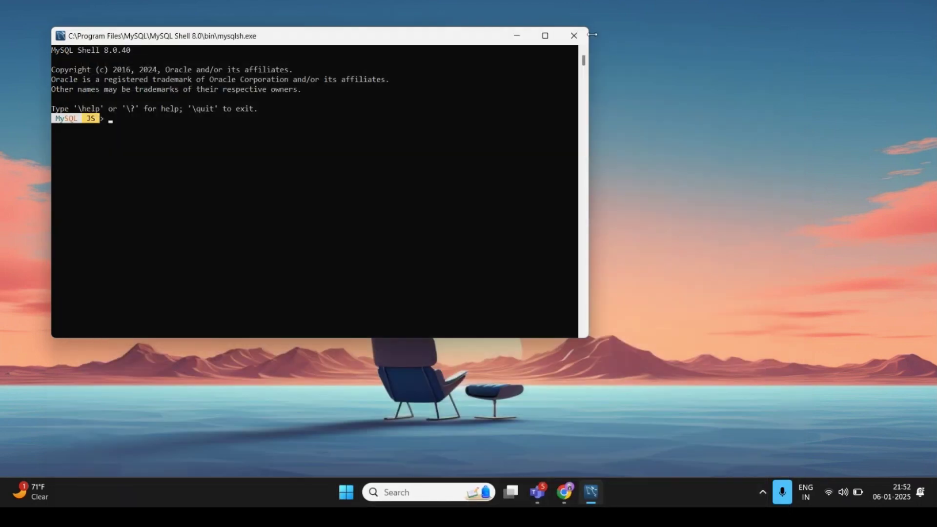
Step: Close MySQL Shell and launch Command Prompt from the Start search for 'cmd'
click(584, 36)
key(super)
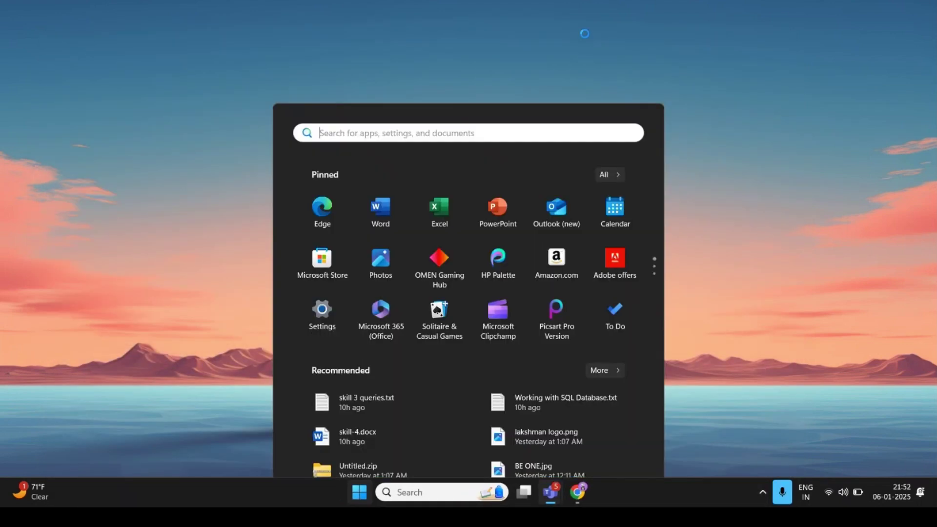
text(cmd)
key(Return)
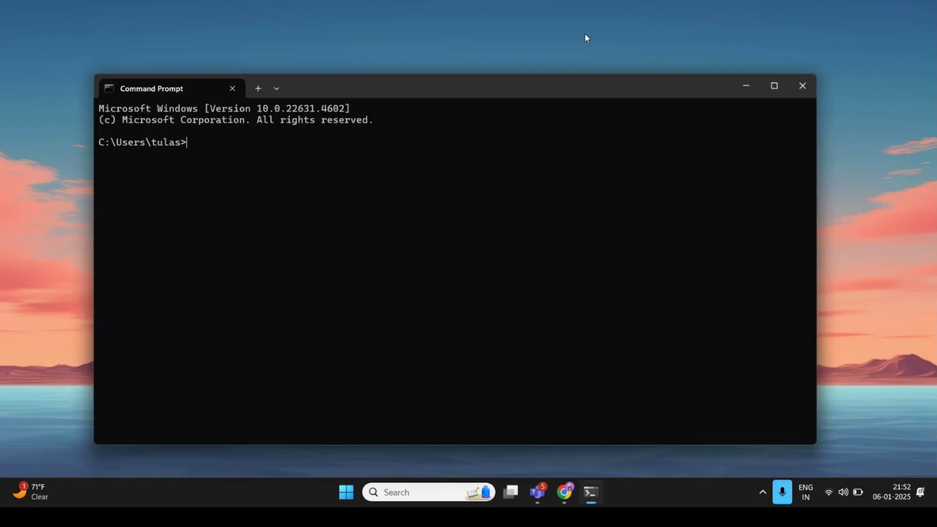
Step: Run mysql --version, see it is not recognized, and minimize Command Prompt
text(mysql)
text(--version)
key(Return)
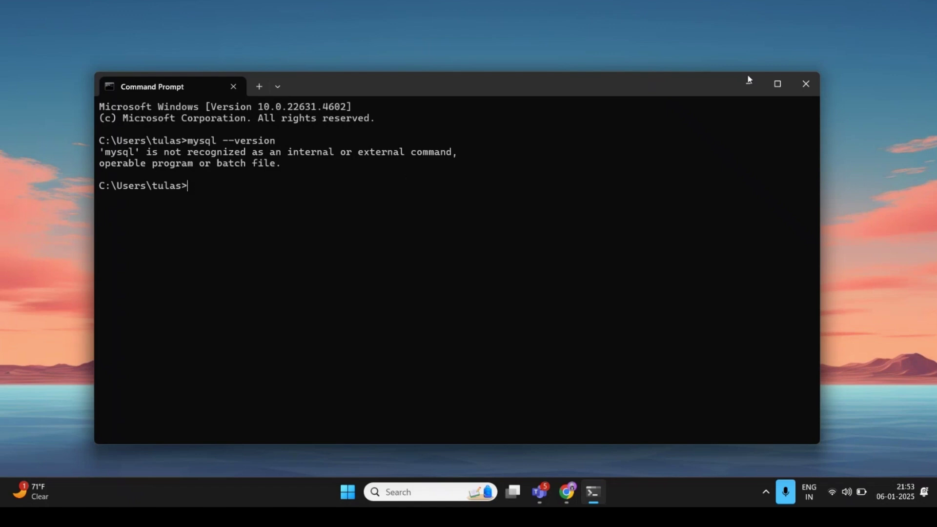
click(739, 88)
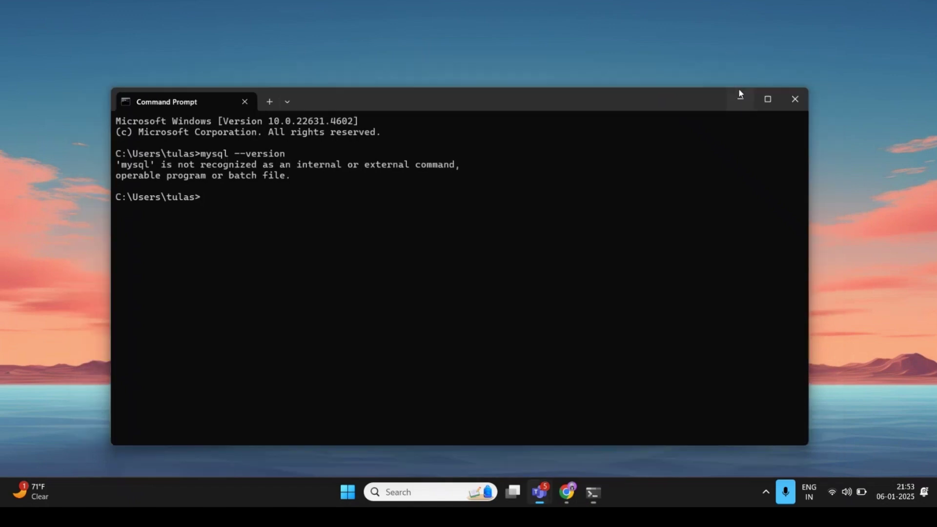
click(739, 91)
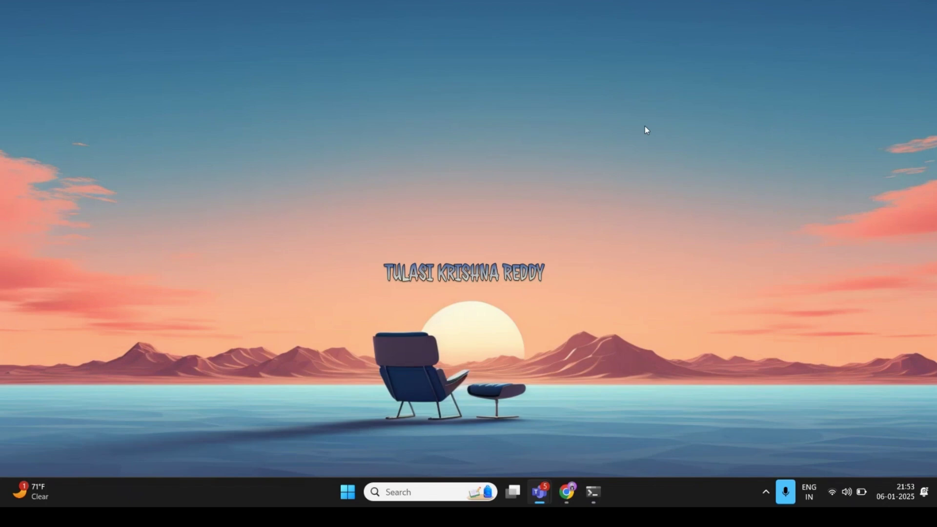
Step: Browse File Explorer to C:\Program Files\MySQL\MySQL Server 8.0\bin and select its address-bar path
key(super+e)
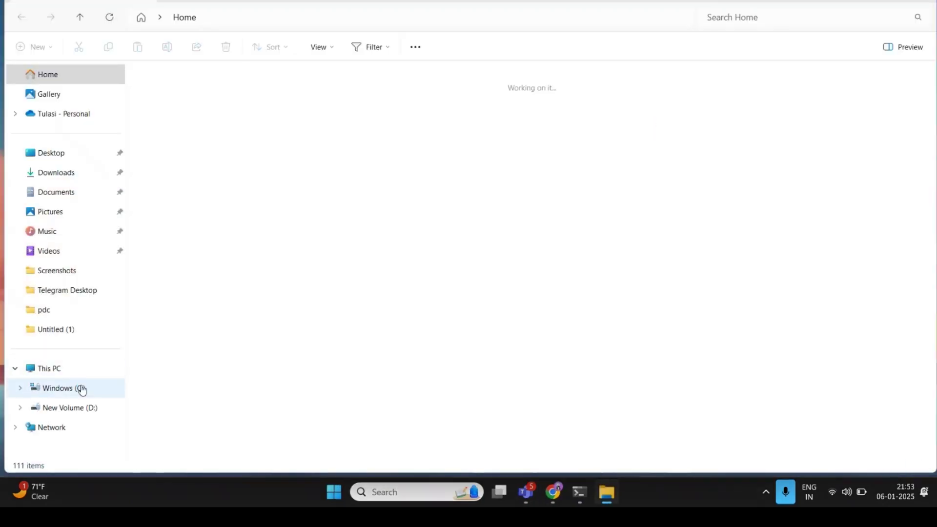
click(82, 391)
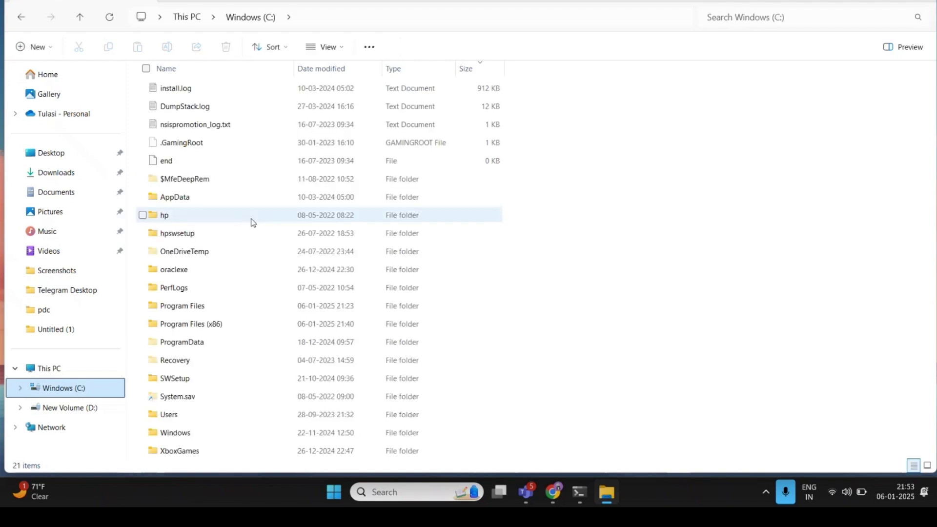
double_click(225, 312)
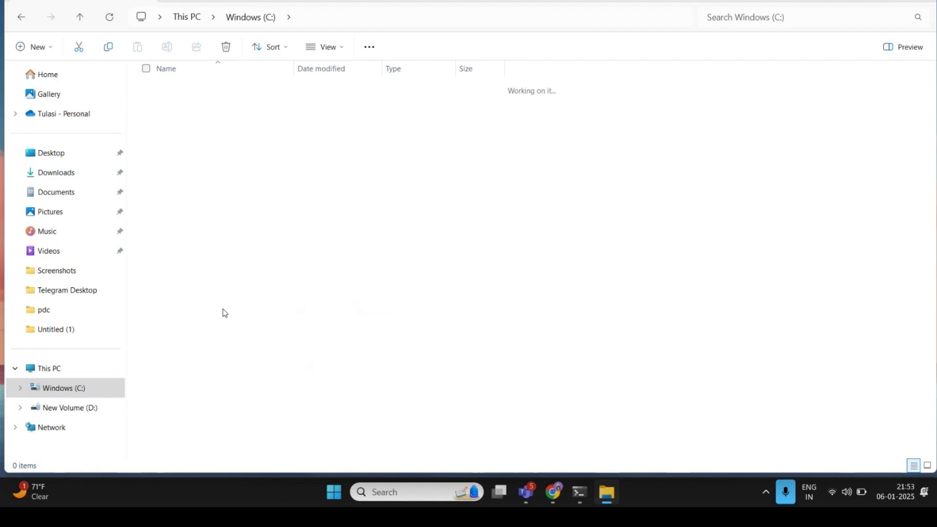
key(m)
scroll(224, 308, down, 6)
key(Down)
key(Down)
key(Down)
key(Down)
key(Down)
click(166, 266)
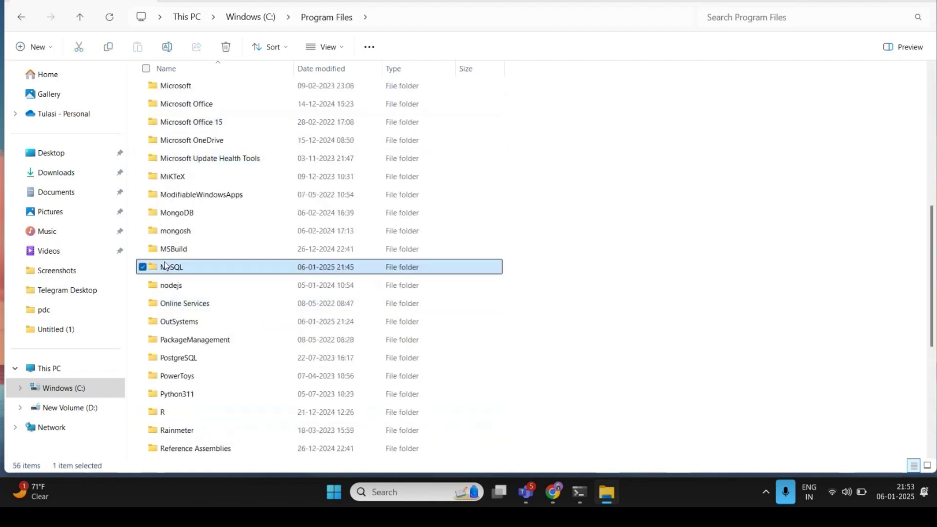
double_click(166, 266)
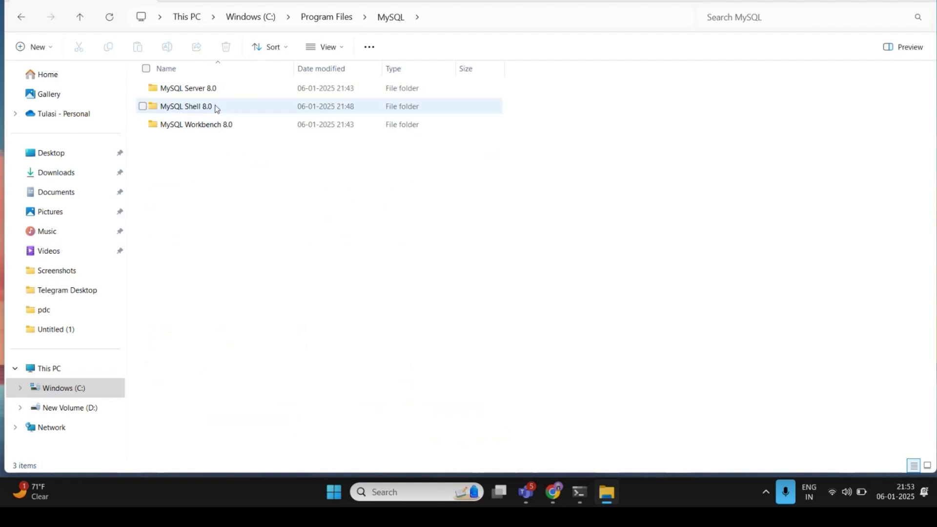
double_click(195, 95)
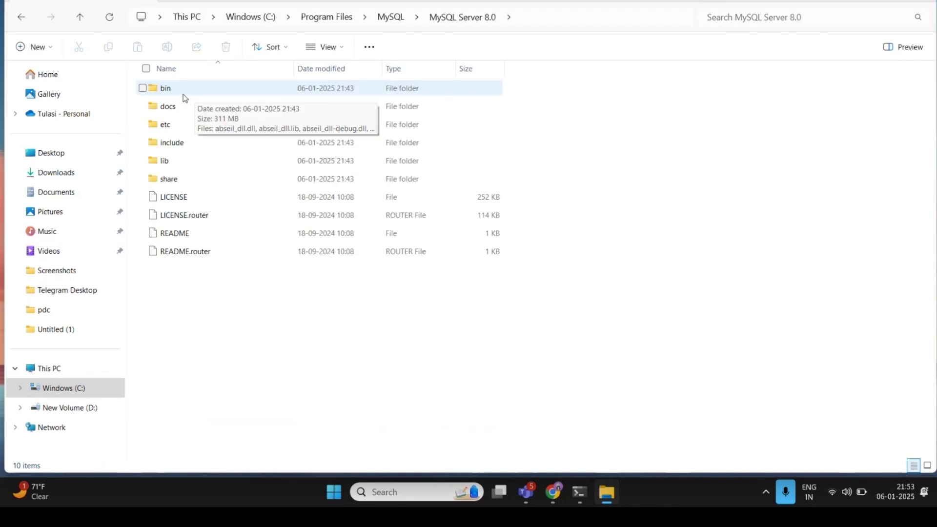
double_click(181, 89)
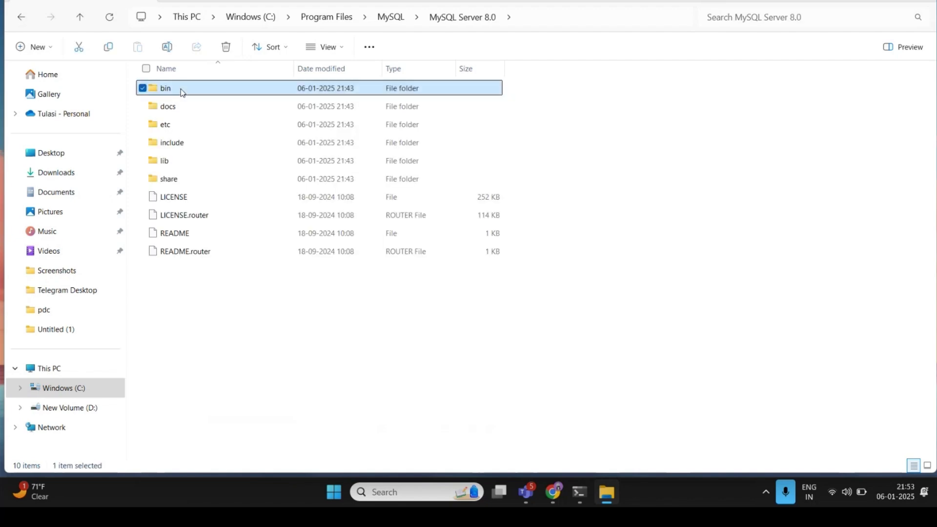
click(554, 20)
key(ctrl+c)
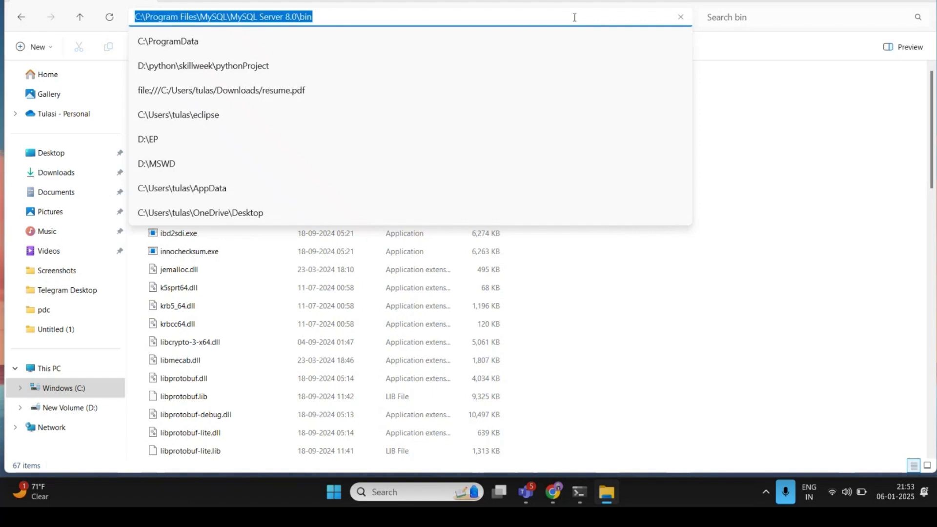
Step: Open the Environment Variables dialog through the Start search for 'env'
click(396, 493)
text(env)
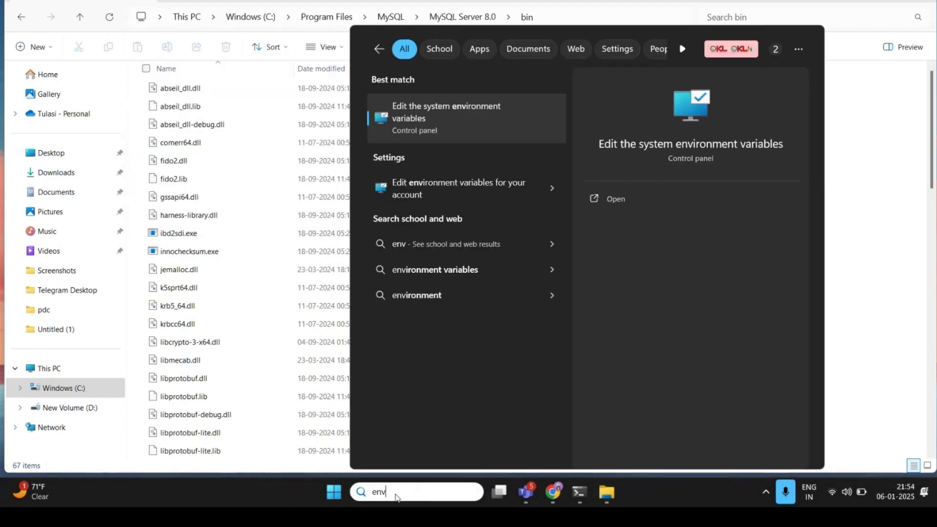
key(Return)
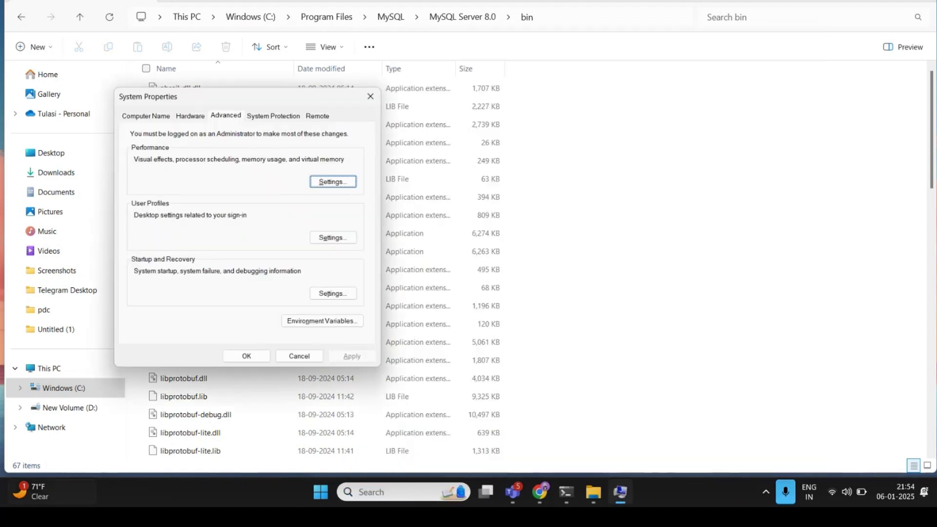
click(305, 323)
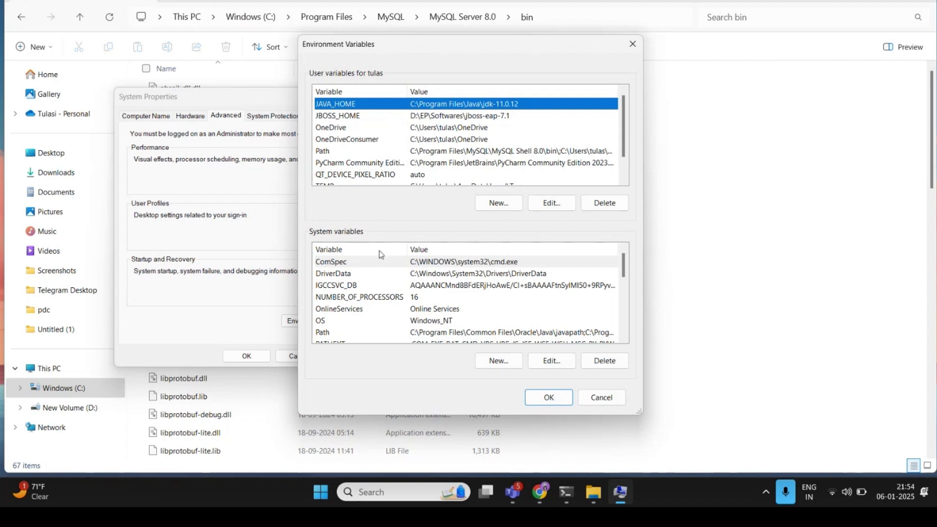
Step: Add C:\Program Files\MySQL\MySQL Server 8.0\bin as a new system Path entry and save
click(335, 333)
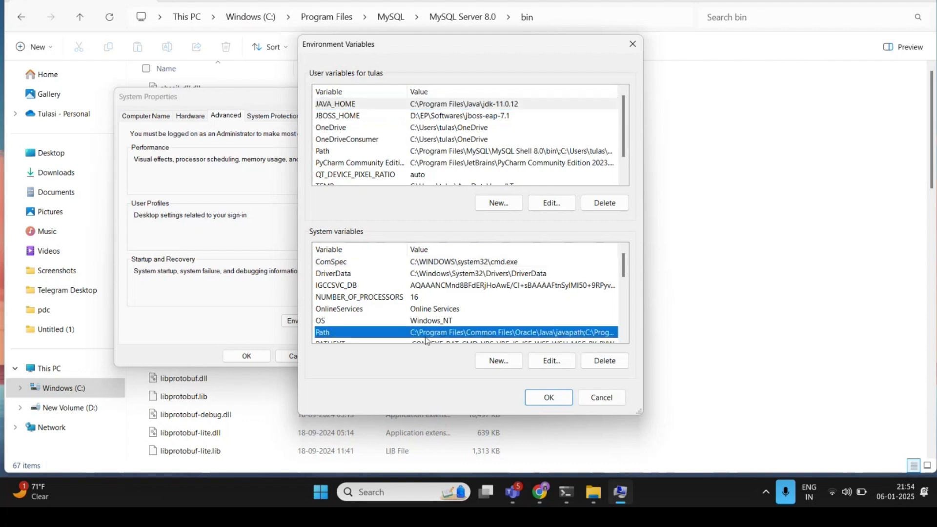
click(557, 367)
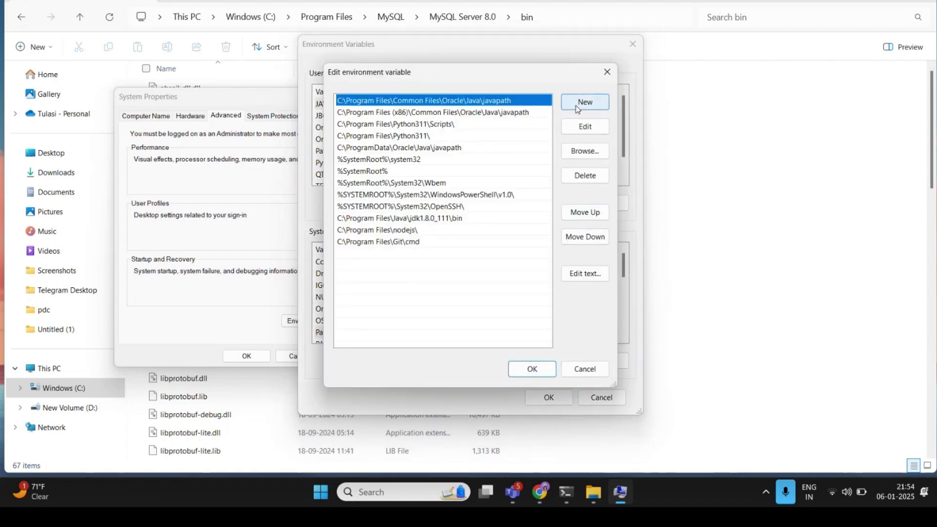
click(577, 108)
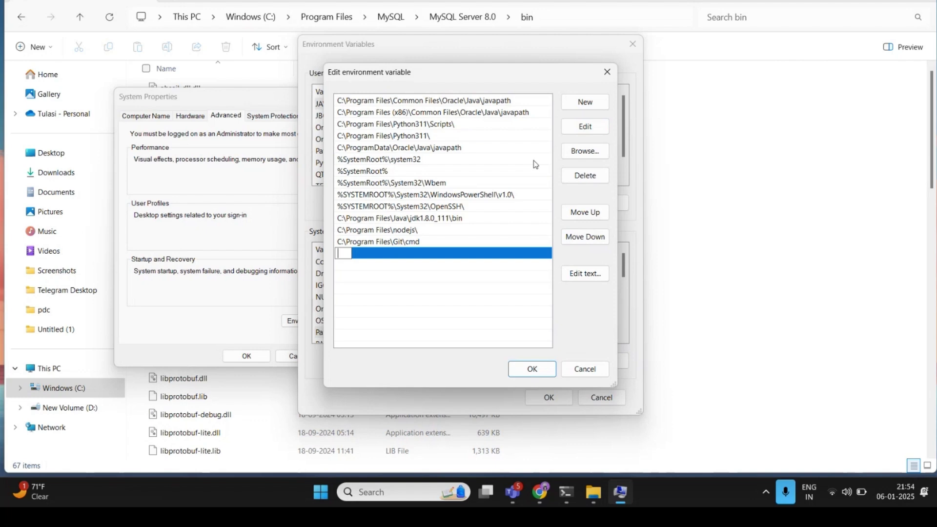
key(ctrl+v)
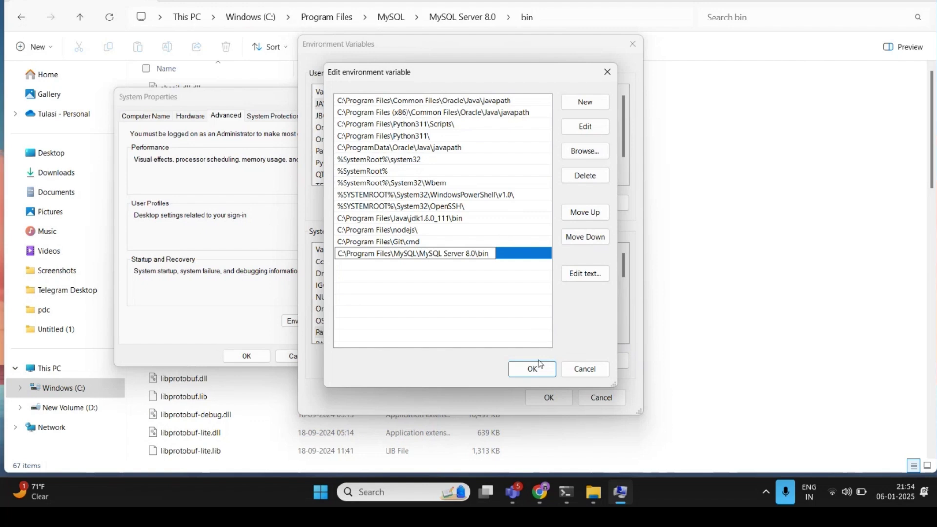
click(539, 367)
click(548, 397)
click(247, 356)
key(alt+d)
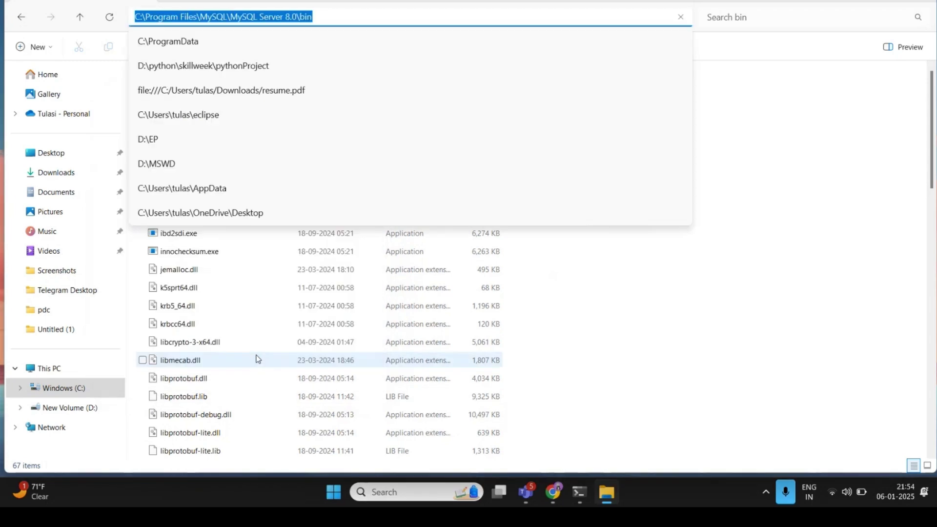
Step: Close Explorer and run mysql --version in a new Command Prompt, getting Ver 8.0.40
key(ctrl+c)
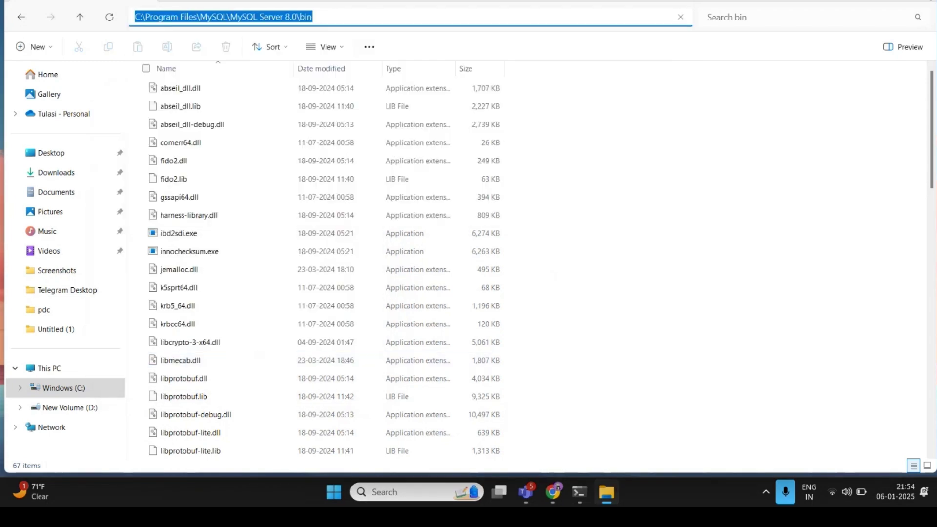
key(alt+F4)
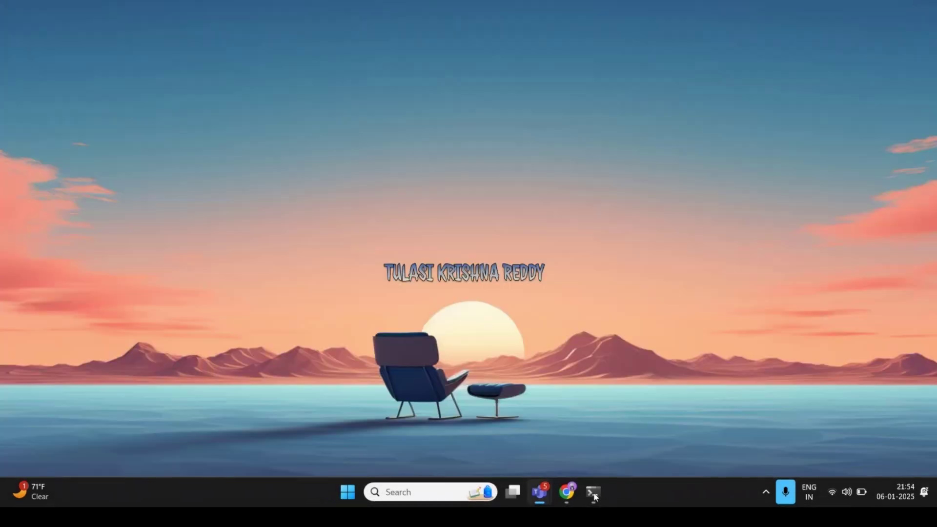
click(593, 493)
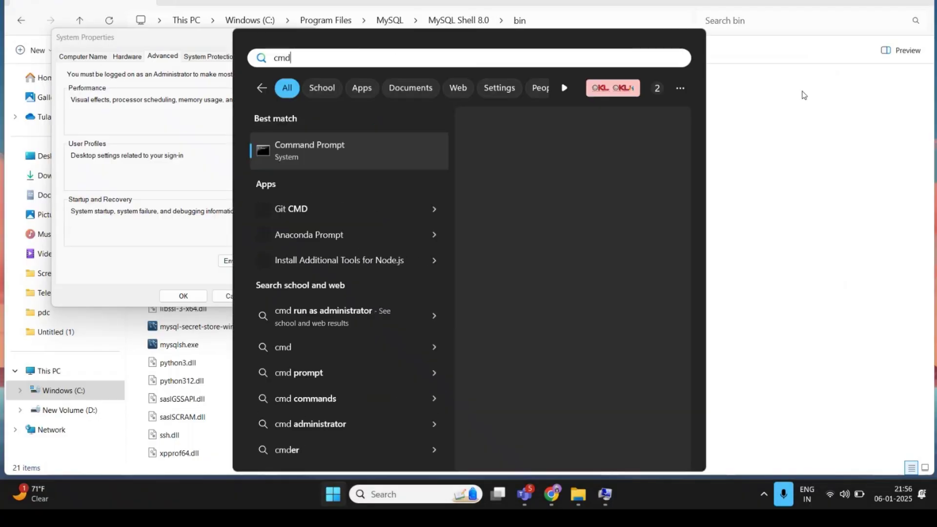
key(Return)
text(mysql )
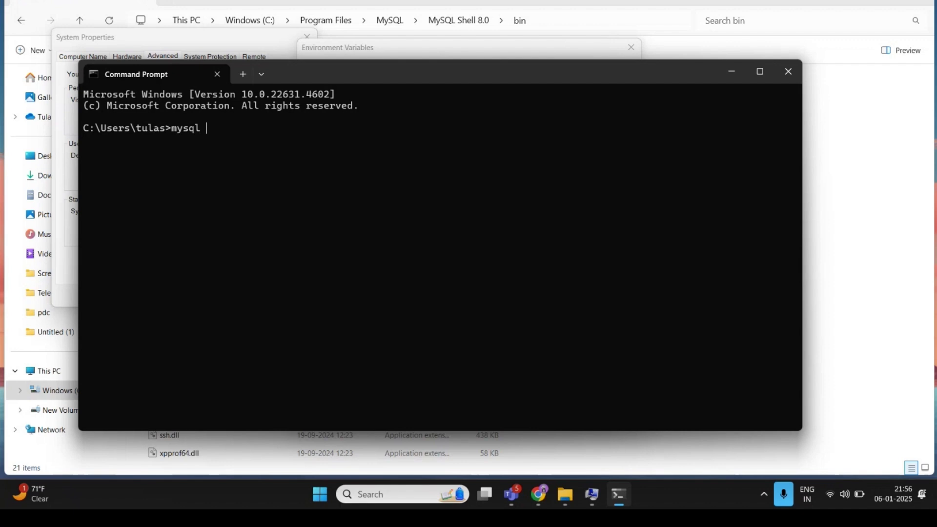
text(--version)
key(Return)
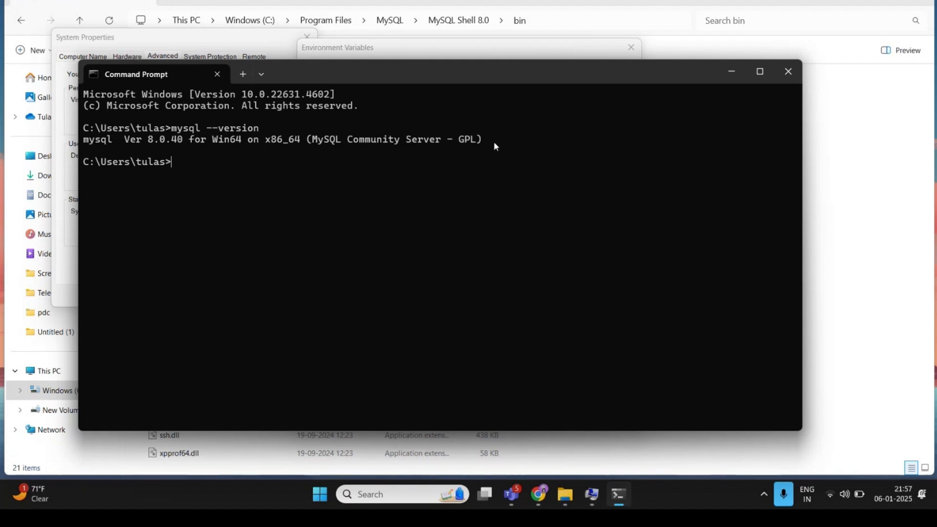
Step: Copy the mysql version line, then try a malformed root login command
drag(120, 139, 490, 145)
key(ctrl+c)
text(mysql root -u pa)
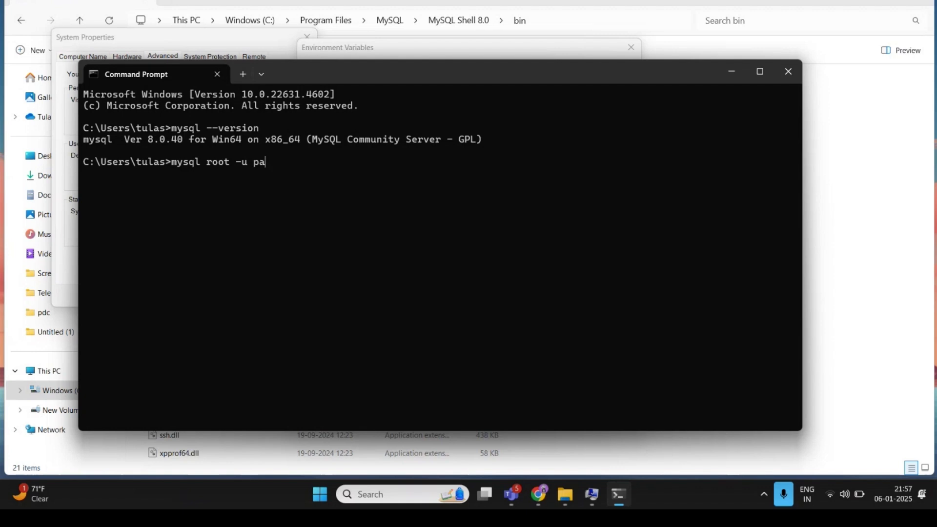
text(ass)
key(BackSpace)
key(BackSpace)
key(BackSpace)
text(sswp)
key(BackSpace)
text(ord)
key(Return)
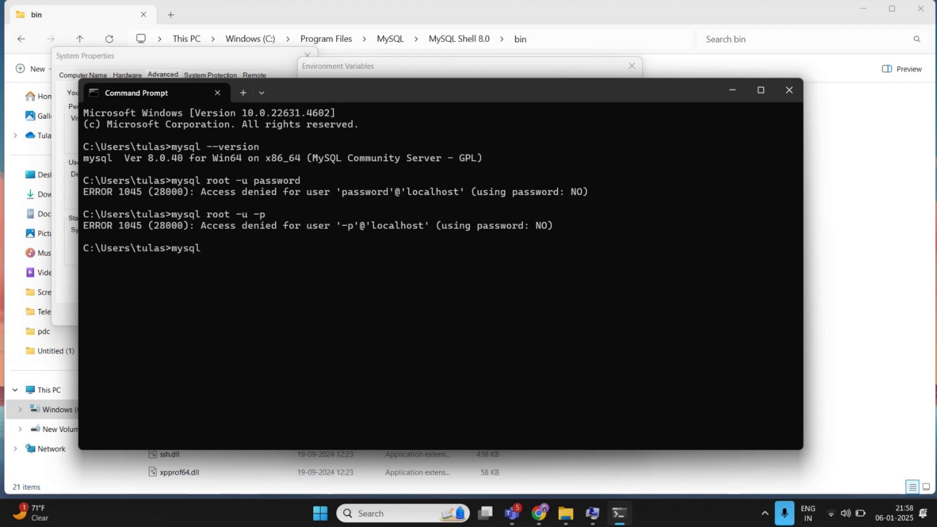
Step: Log in with mysql -u root -p and enter the root password
text(-u root -p)
key(Return)
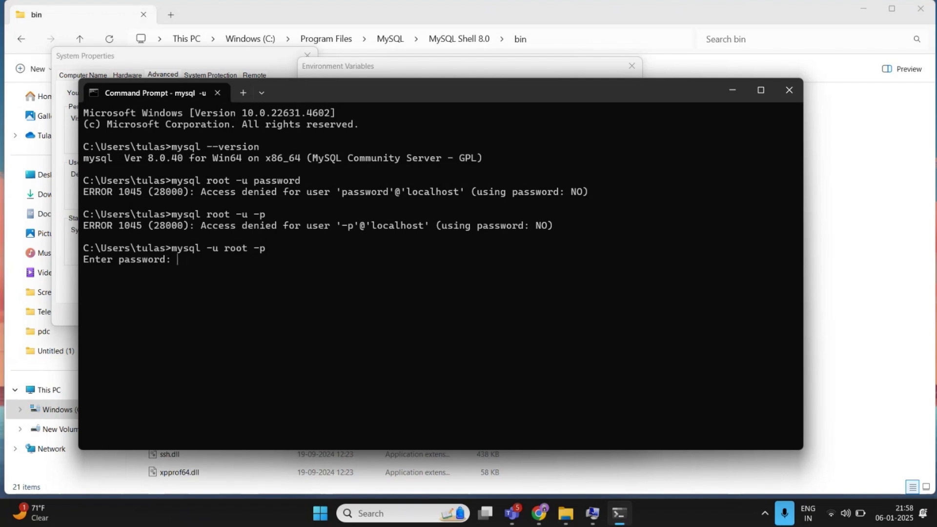
text(root)
key(Return)
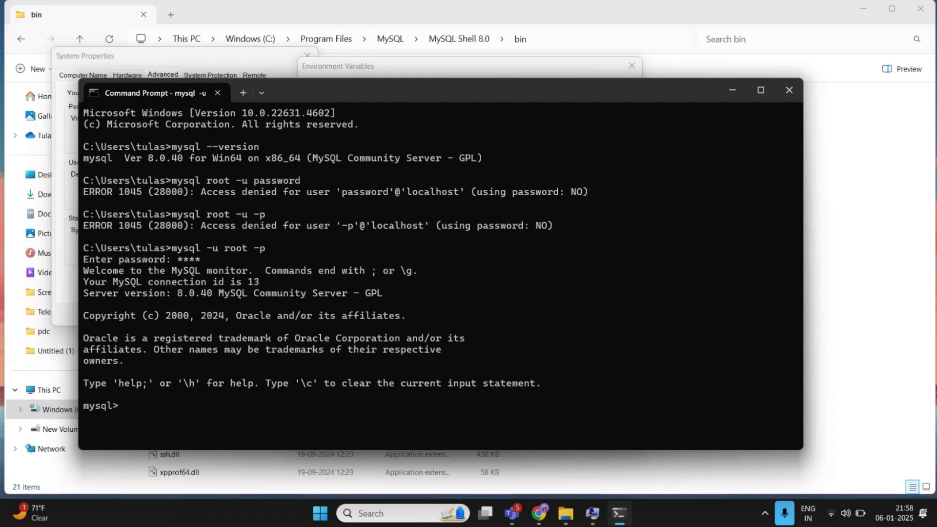
Step: Close Command Prompt and the Path, Environment Variables and System Properties dialogs, then search Start for 'com'
click(785, 92)
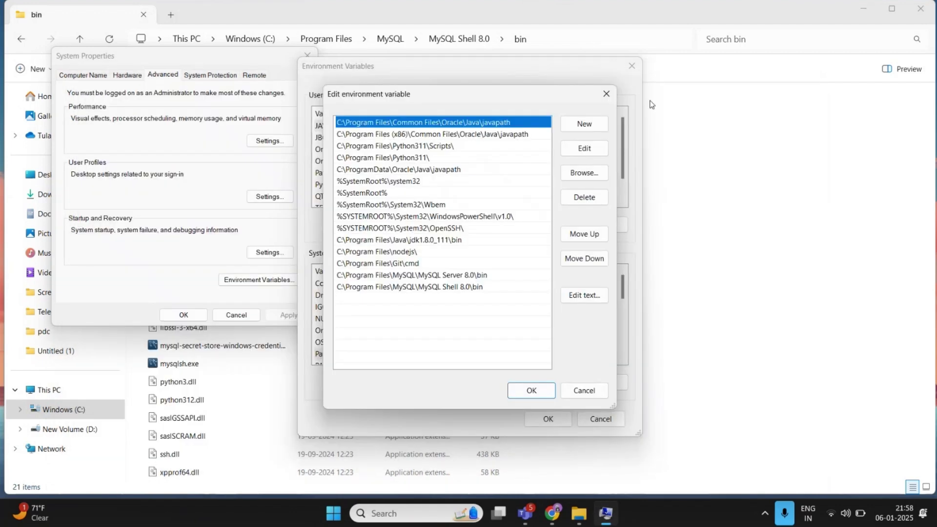
click(607, 94)
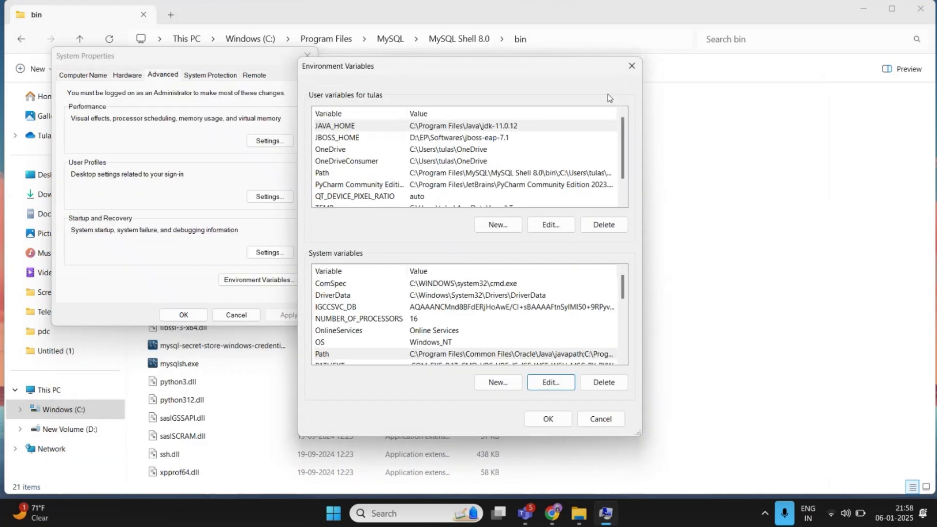
click(631, 68)
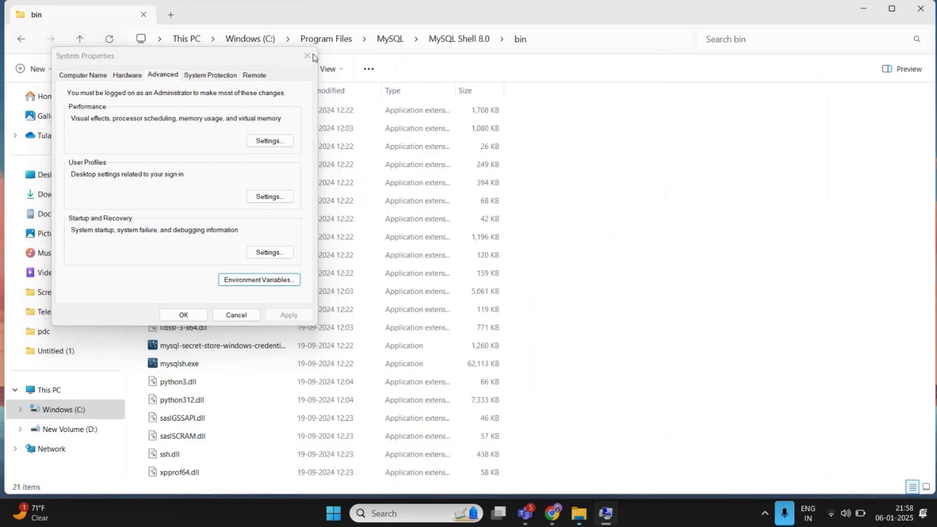
click(308, 55)
key(super)
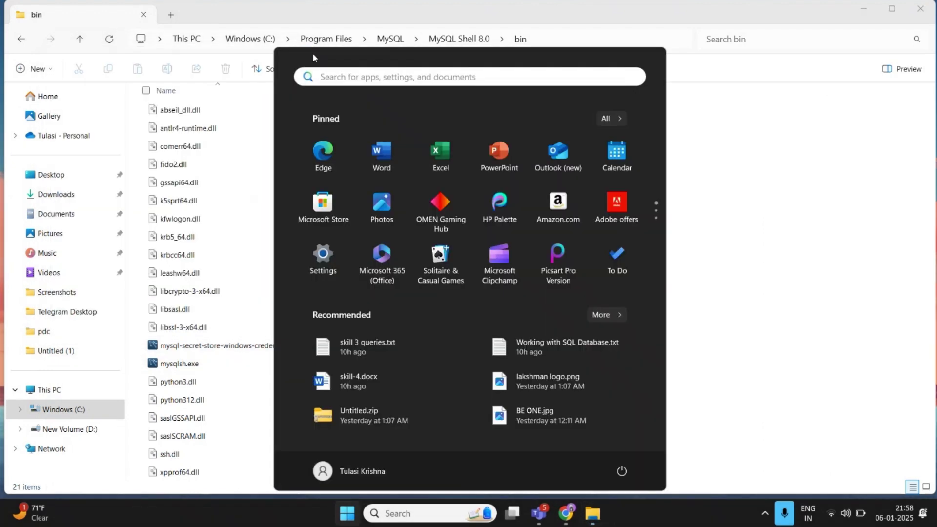
text(comma)
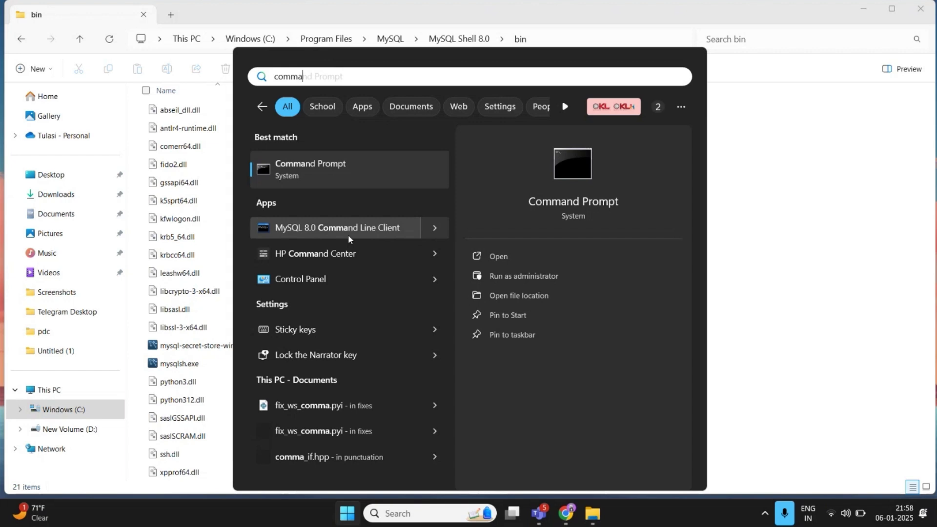
Step: Launch MySQL 8.0 Command Line Client, enter the root password, and begin typing 'show dart'
click(348, 238)
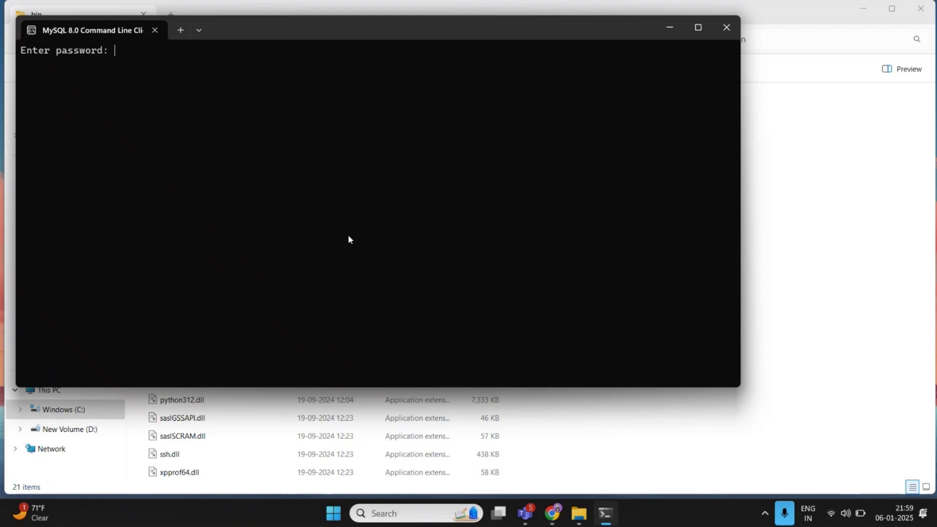
text(****)
key(Return)
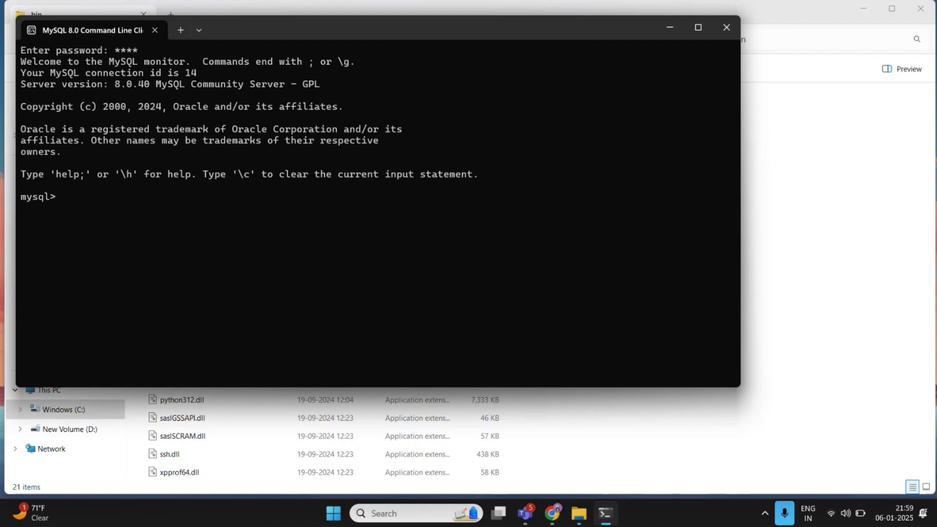
text(s)
text(how dart)
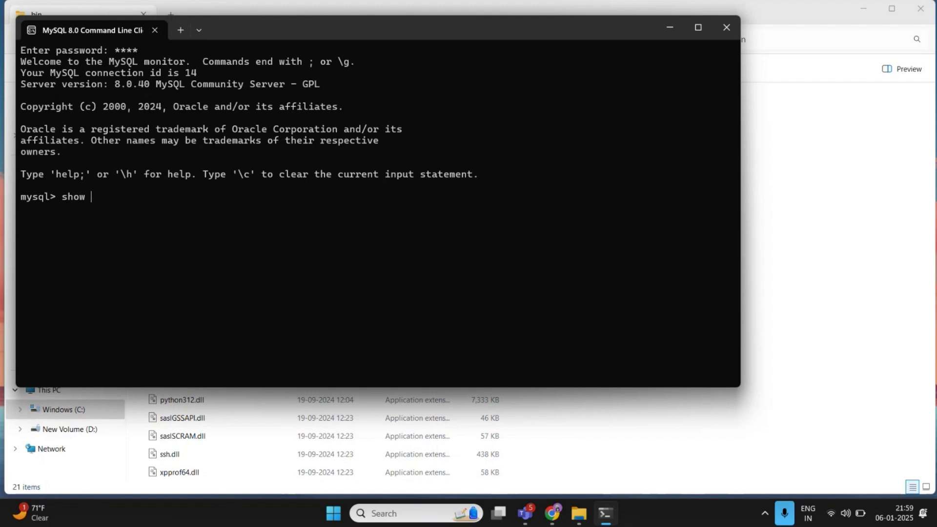
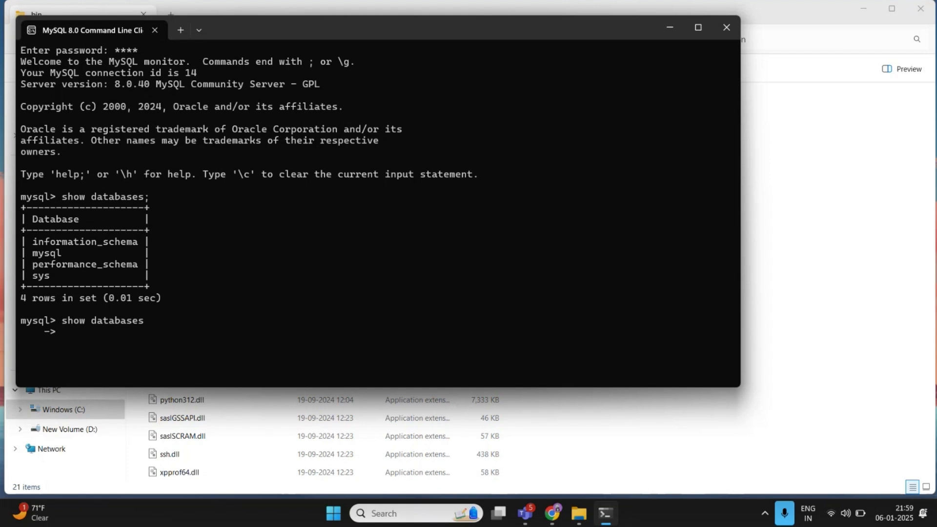
Step: Terminate the pending show databases statement with ; so the four databases list again
text(show)
key(BackSpace)
key(BackSpace)
key(BackSpace)
key(BackSpace)
key(BackSpace)
text(;)
key(Return)
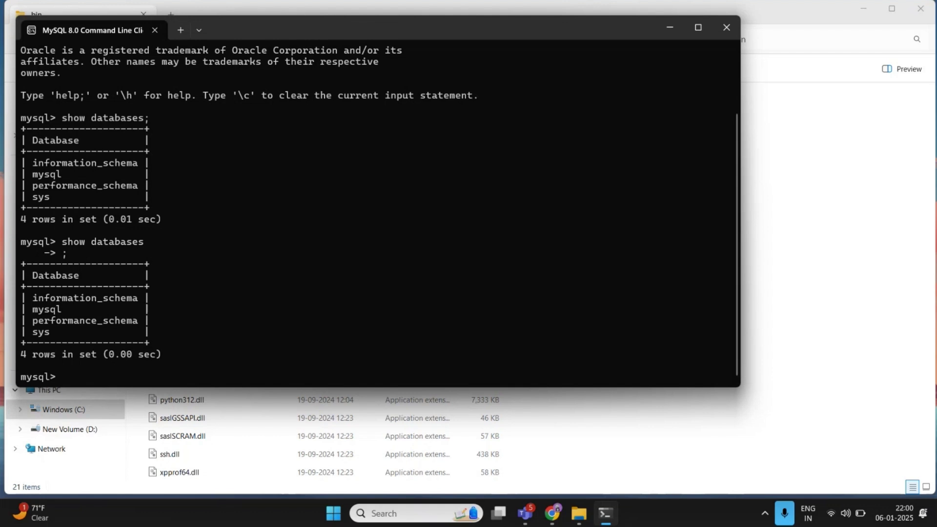
Step: Run use sys; to make sys the current database
text(use)
text(sys)
key(Return)
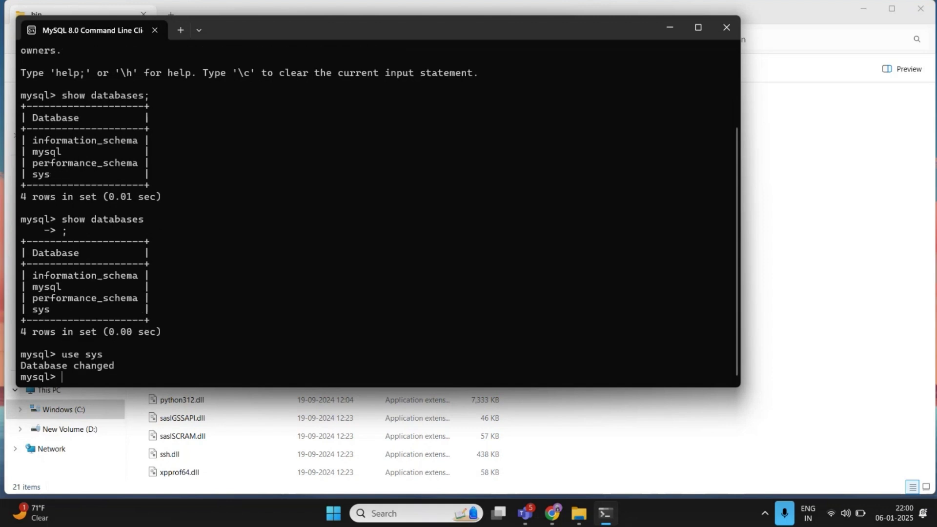
key(Up)
text(;)
key(Return)
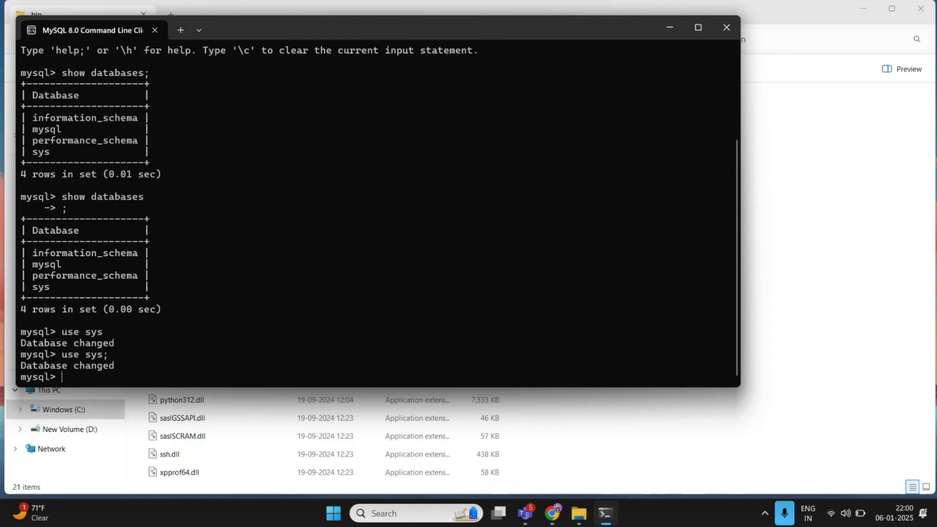
Step: Minimize the command line client and launch MySQL Workbench 8.0 CE by searching 'work' in Start
click(670, 27)
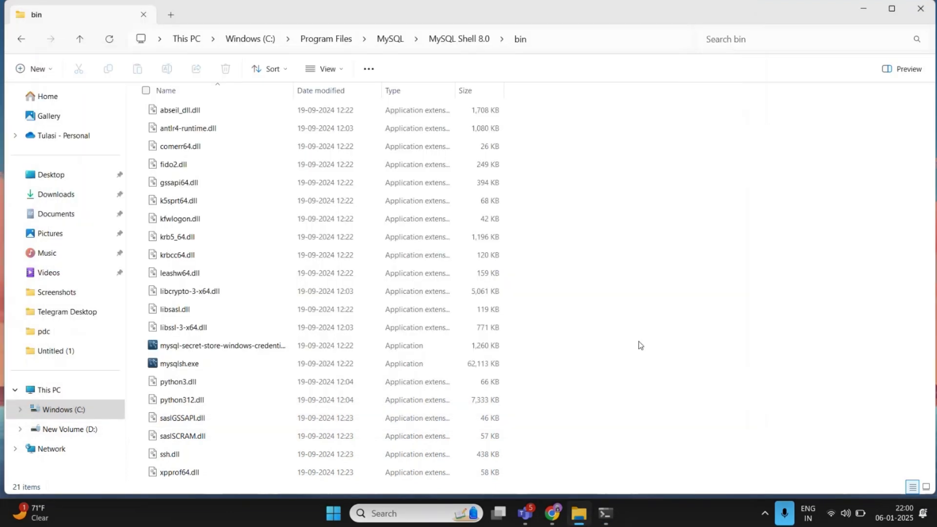
key(super)
text(my)
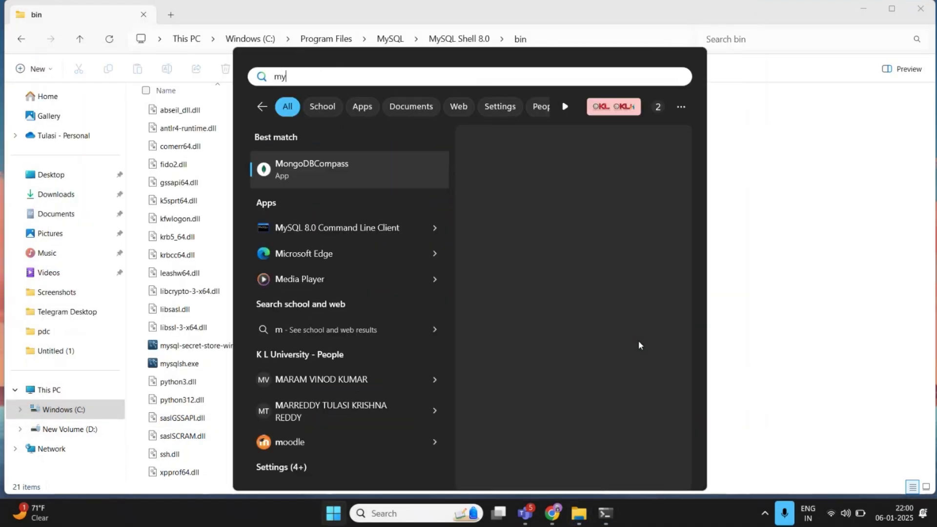
key(BackSpace)
key(BackSpace)
text(work)
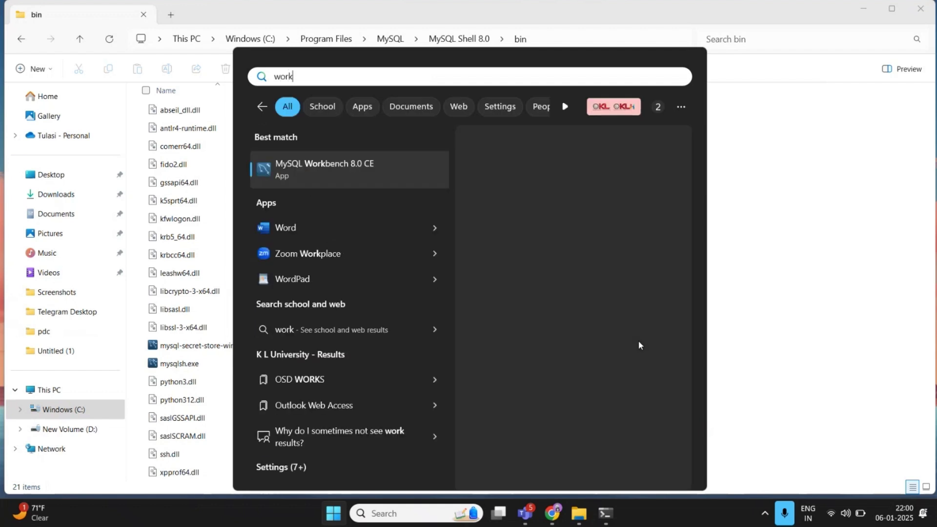
key(Return)
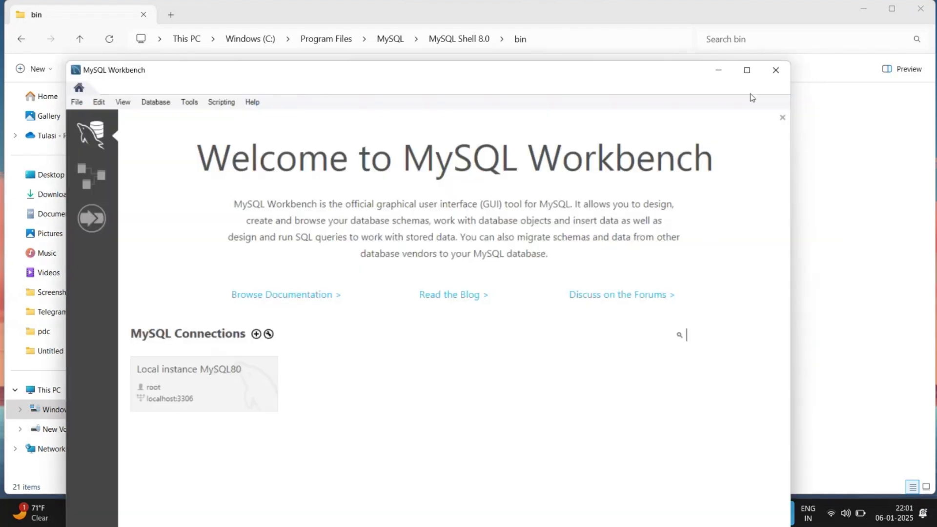
Step: Maximize Workbench, open Local instance MySQL80, enter the root password and enable Save password in vault
click(746, 70)
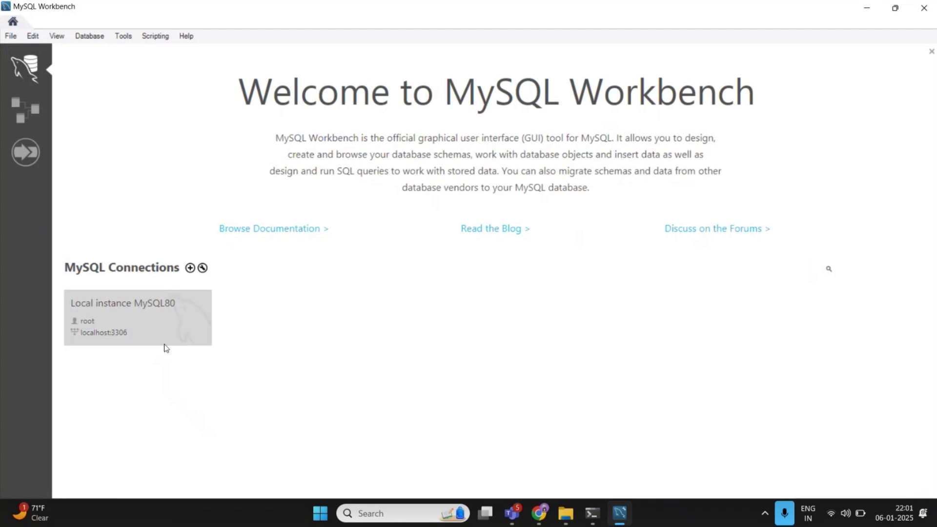
click(145, 332)
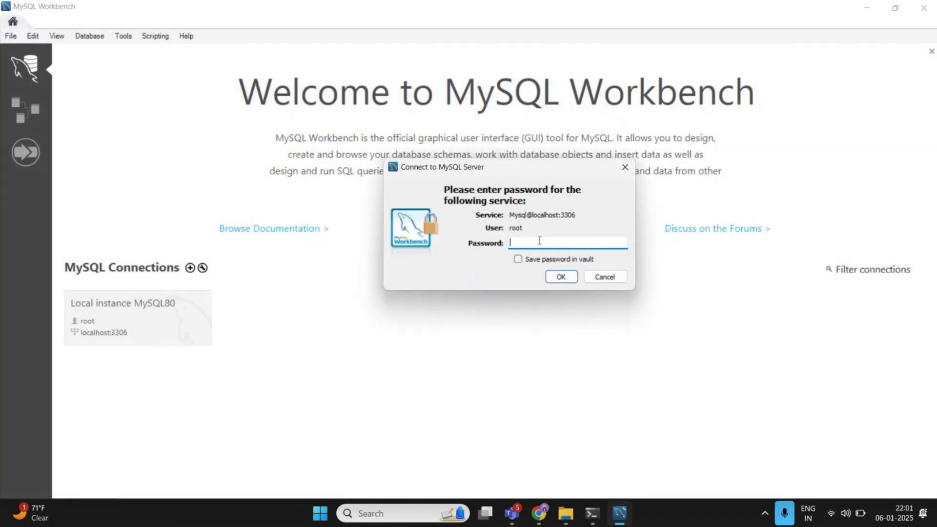
text(****)
click(535, 264)
Step: Connect, then execute 'show databases;' in Query 1 to list information_schema, mysql, performance_schema and sys
click(559, 277)
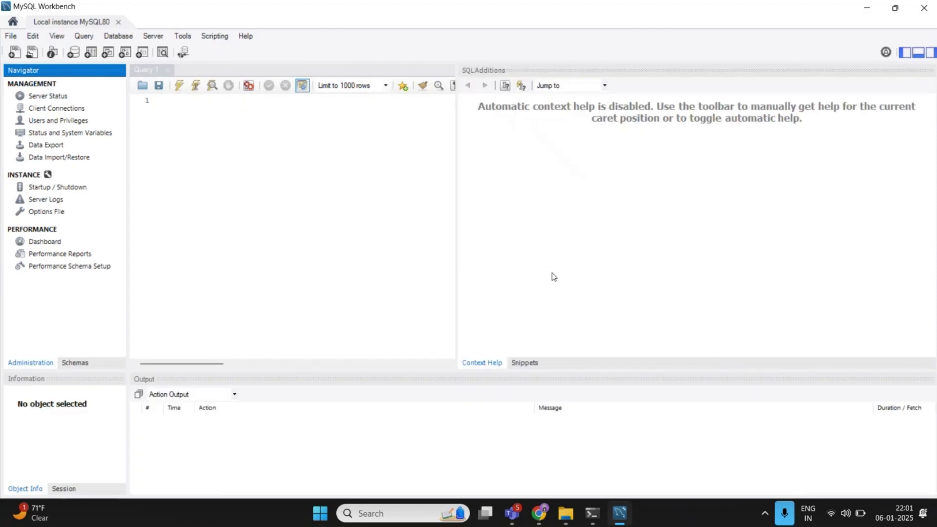
click(297, 180)
text(s)
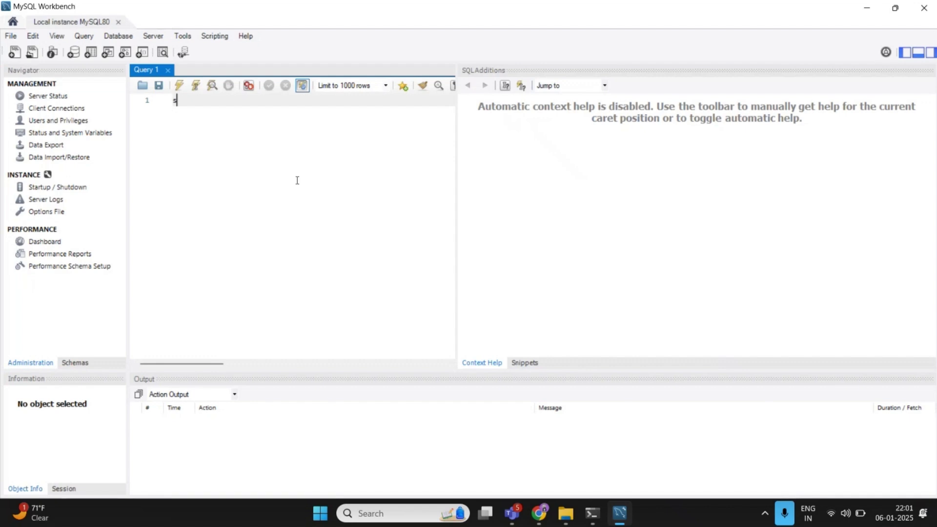
text(how databases)
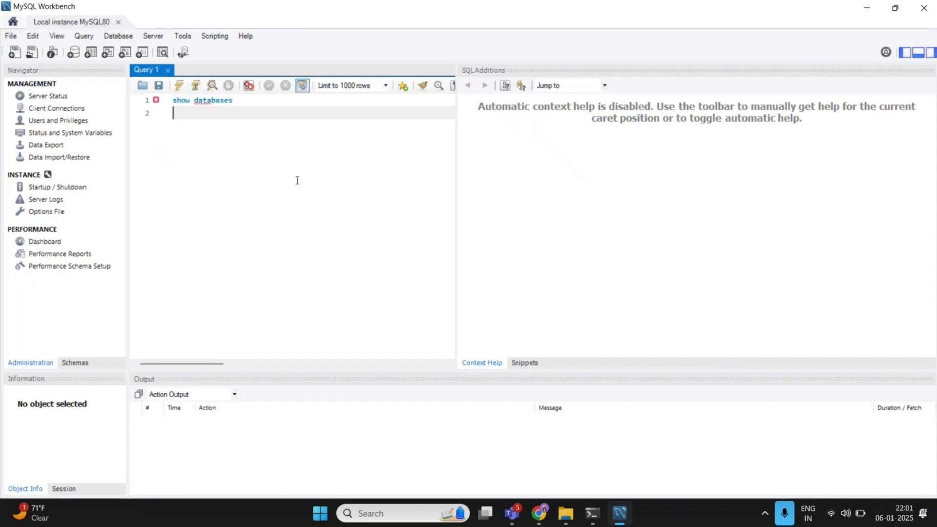
text(;)
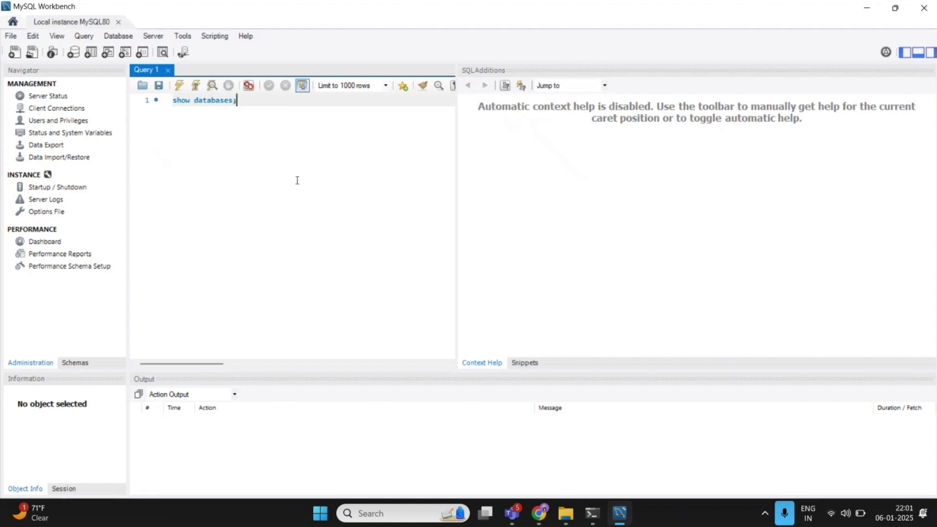
drag(243, 101, 165, 101)
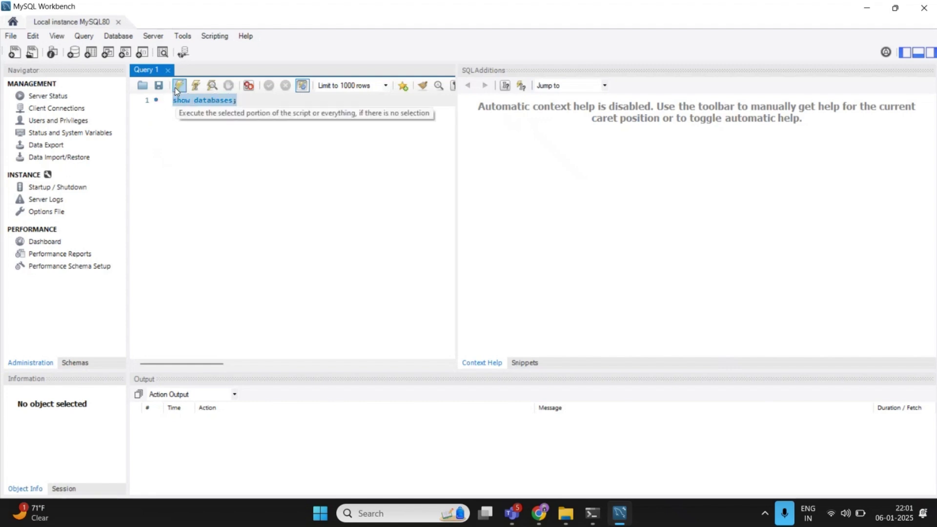
click(178, 86)
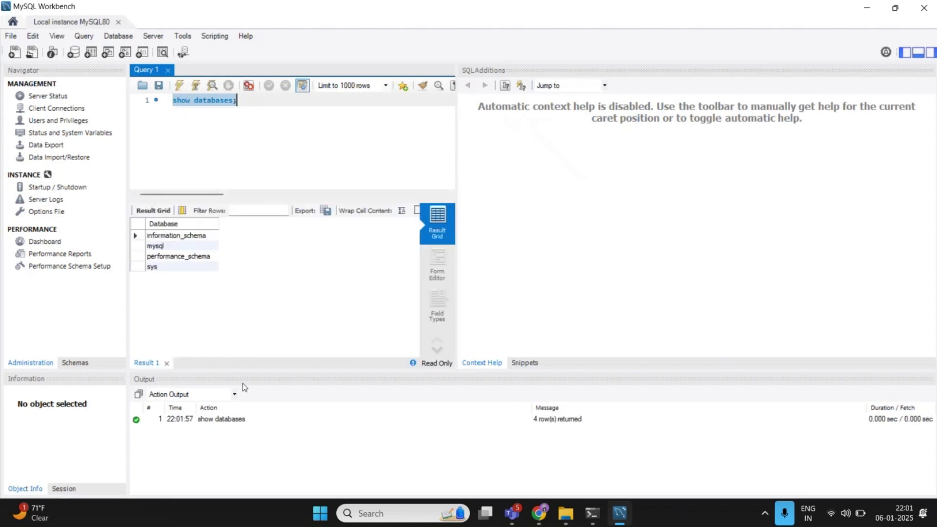